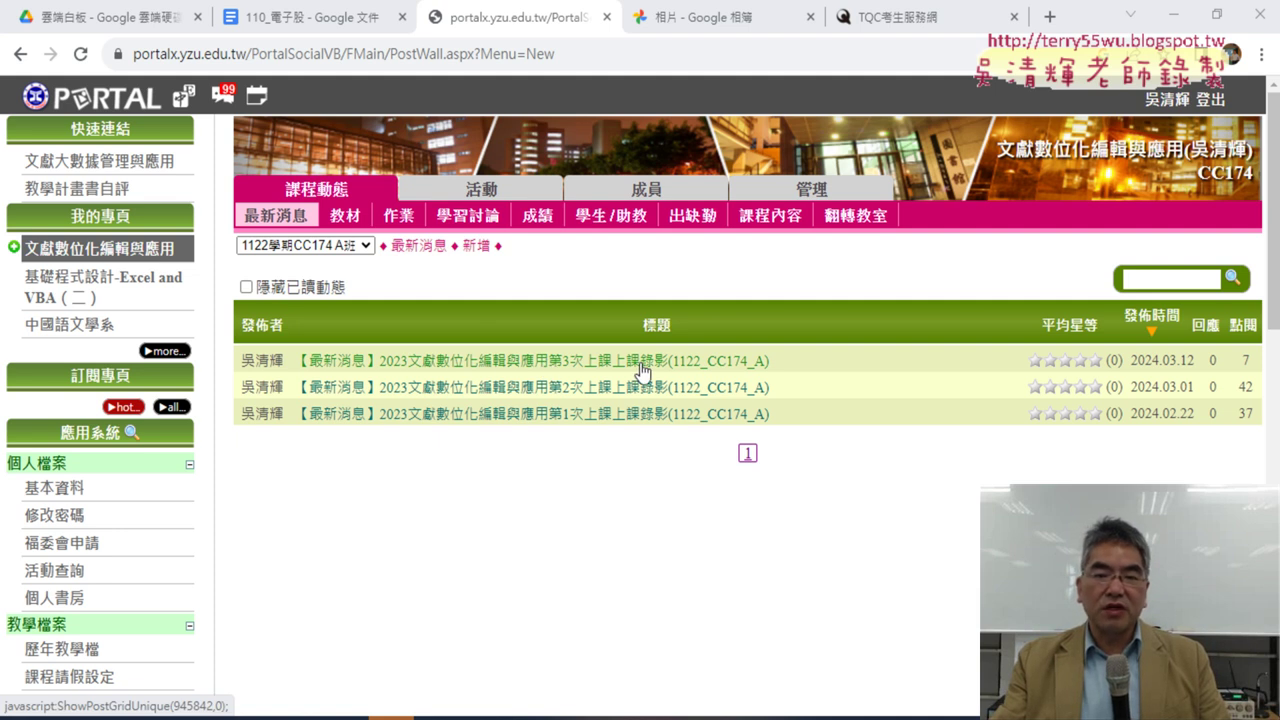
Expand the 3rd class-recording post, highlight its lesson list and COUNTIF phrase, then show the exercise 110 PDF
{"action": "left_click", "coordinate": [643, 361]}
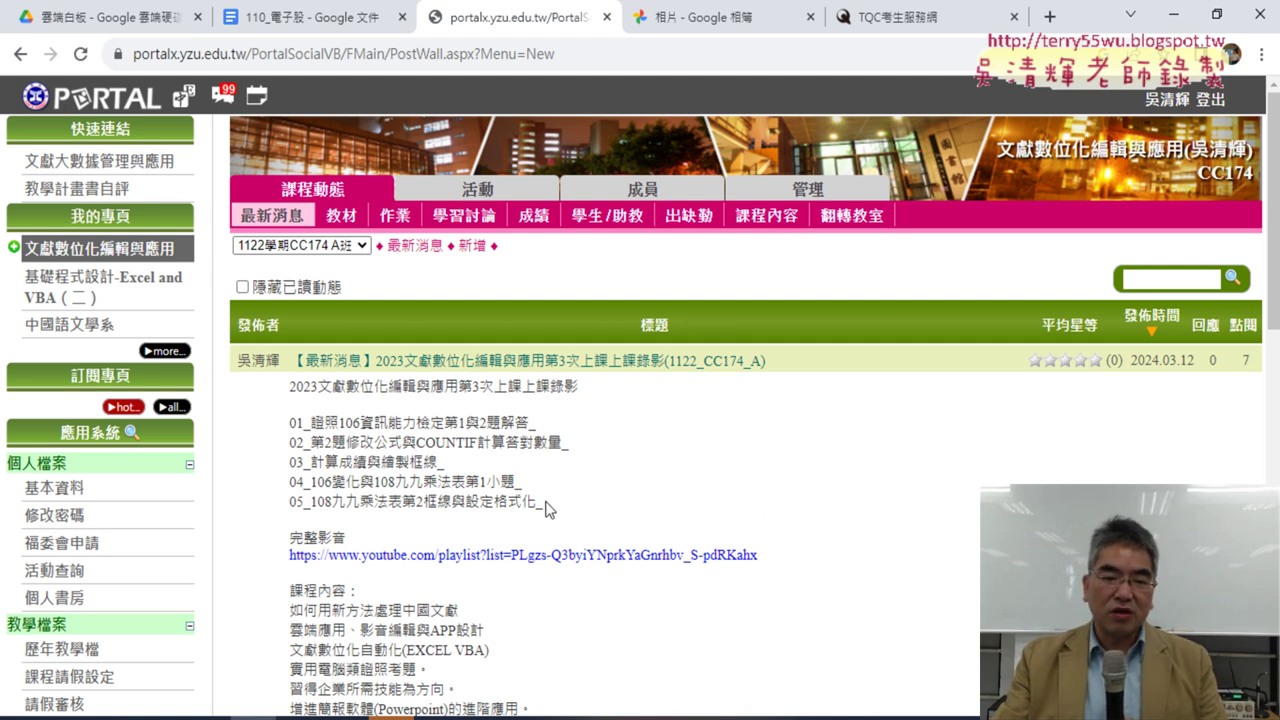
{"action": "left_click_drag", "start_coordinate": [545, 505], "coordinate": [287, 427]}
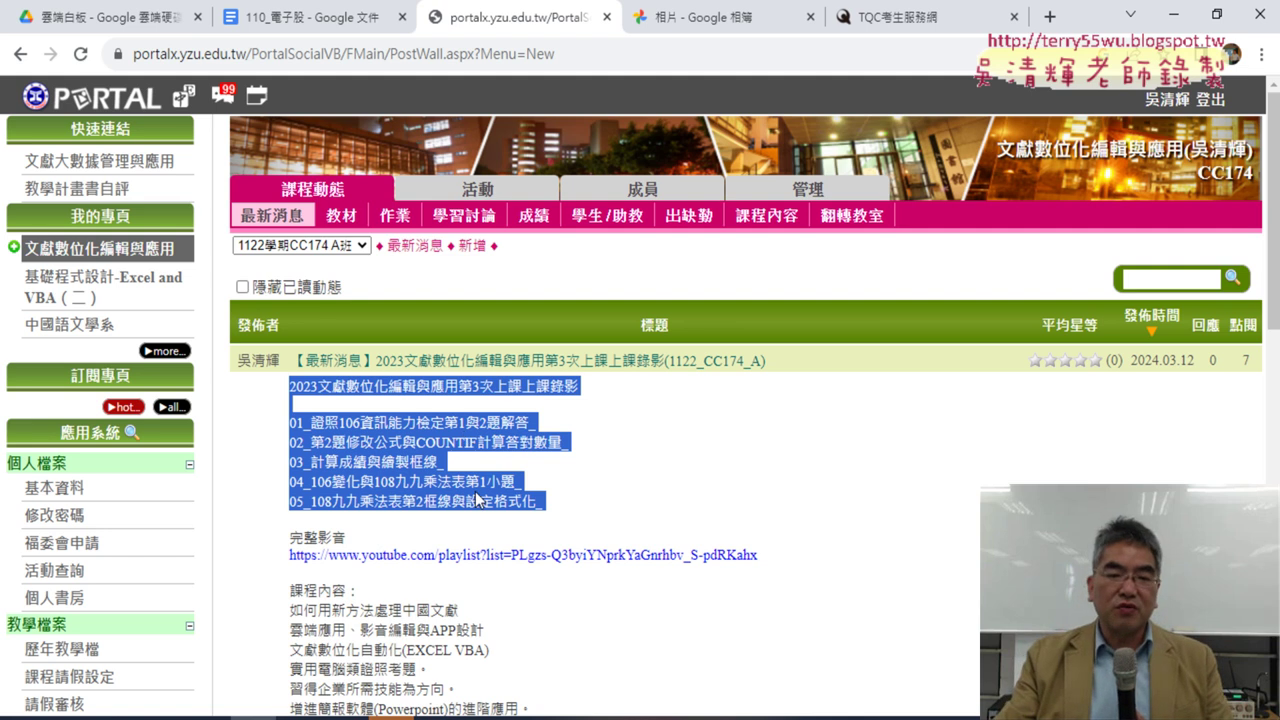
{"action": "left_click", "coordinate": [456, 450]}
{"action": "left_click_drag", "start_coordinate": [418, 443], "coordinate": [566, 447]}
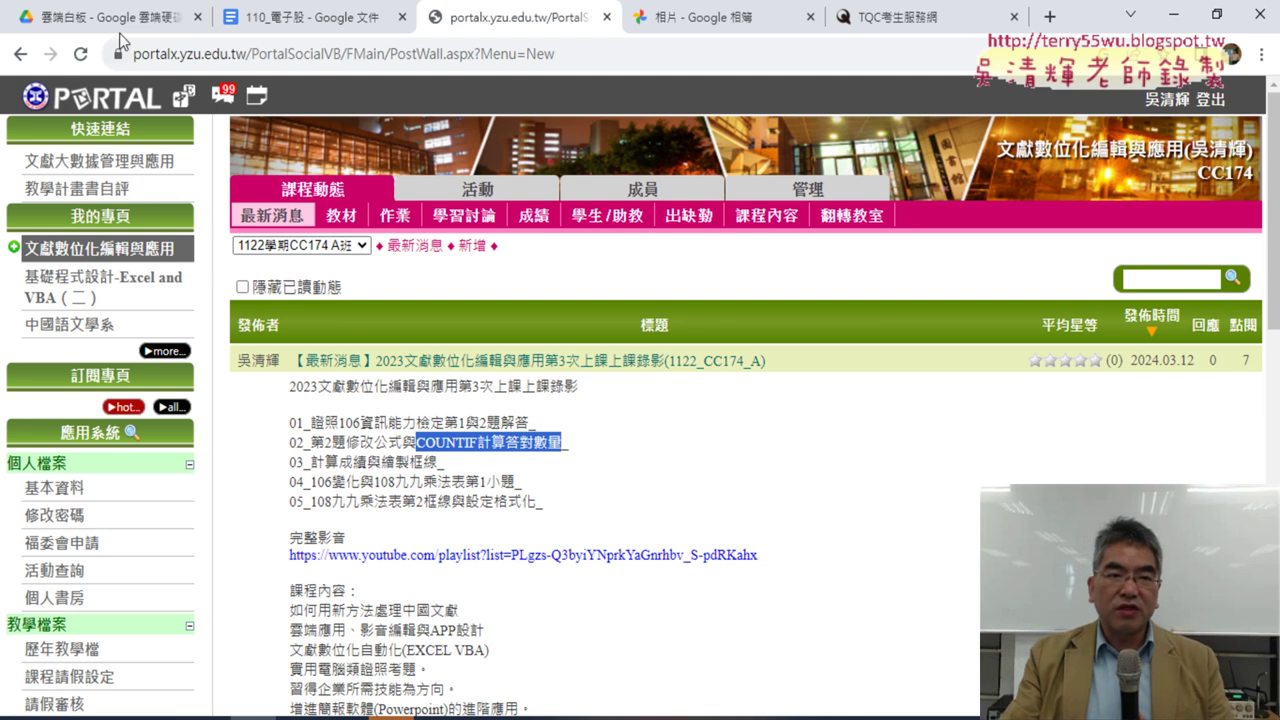
{"action": "mouse_move", "coordinate": [122, 18]}
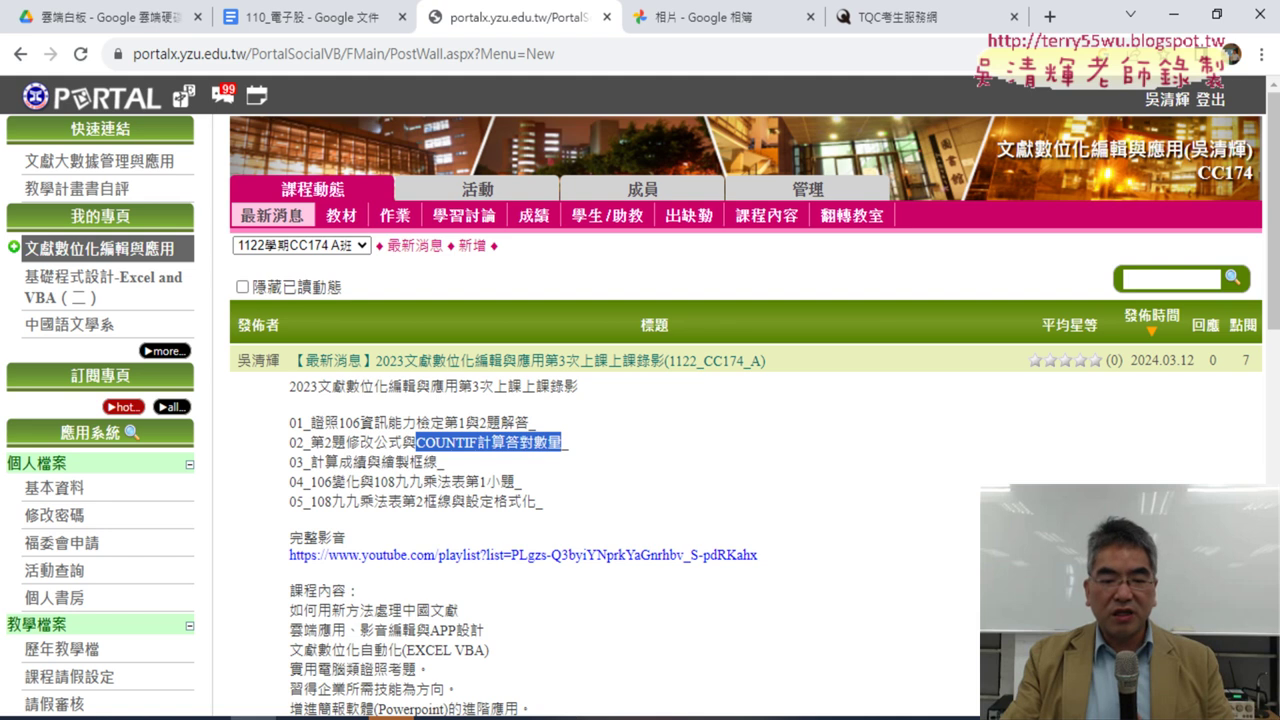
{"action": "left_click", "coordinate": [345, 717]}
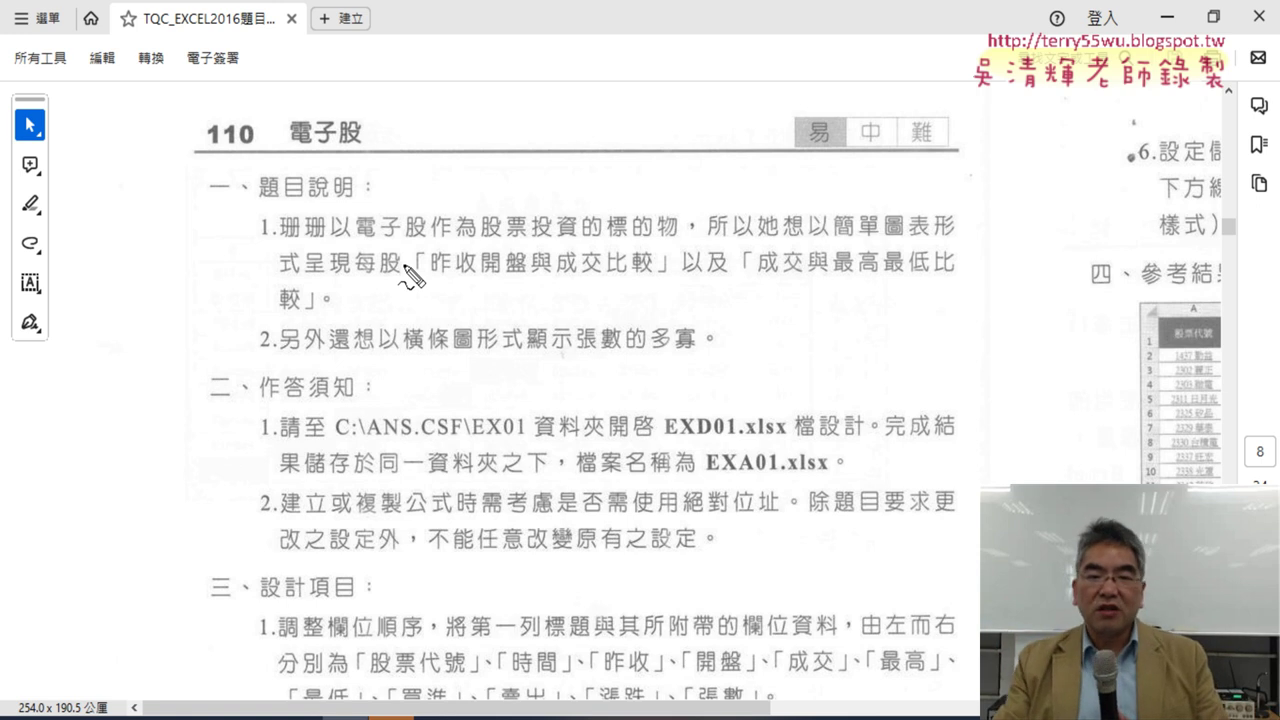
{"action": "left_click_drag", "start_coordinate": [356, 280], "coordinate": [603, 269]}
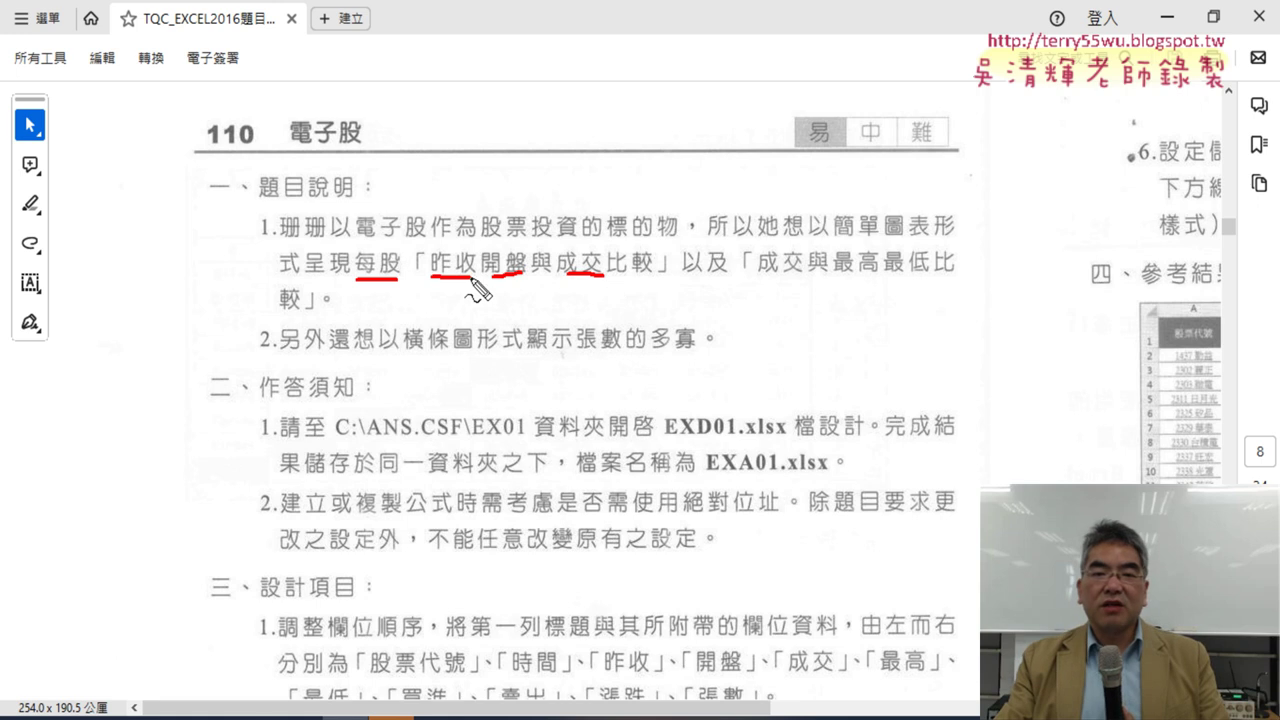
{"action": "left_click_drag", "start_coordinate": [432, 255], "coordinate": [478, 252]}
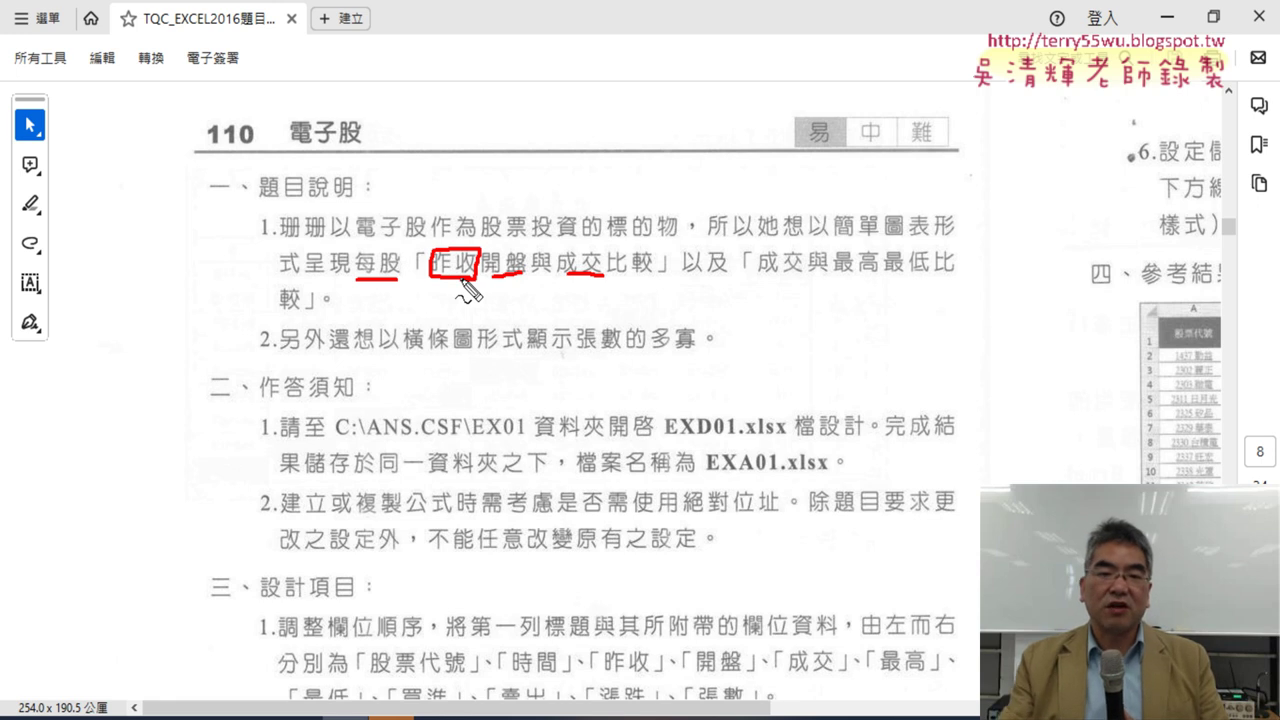
{"action": "left_click_drag", "start_coordinate": [484, 279], "coordinate": [529, 276]}
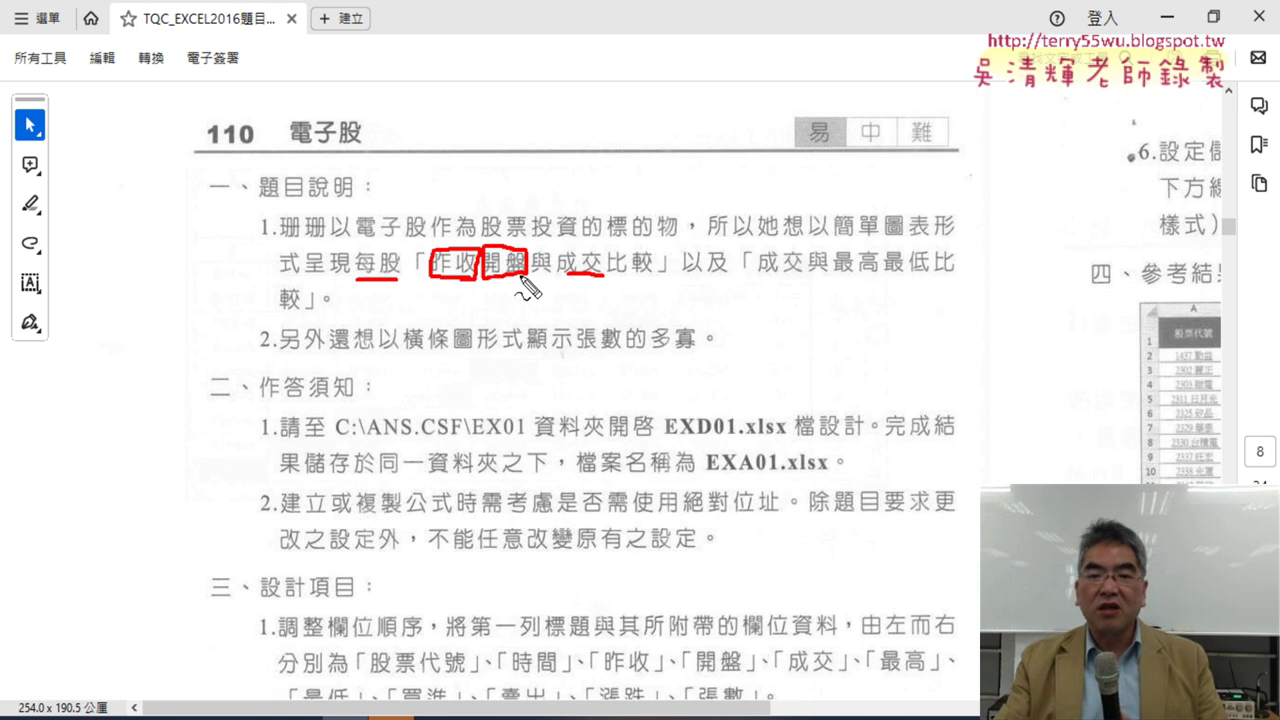
{"action": "left_click_drag", "start_coordinate": [558, 280], "coordinate": [606, 278]}
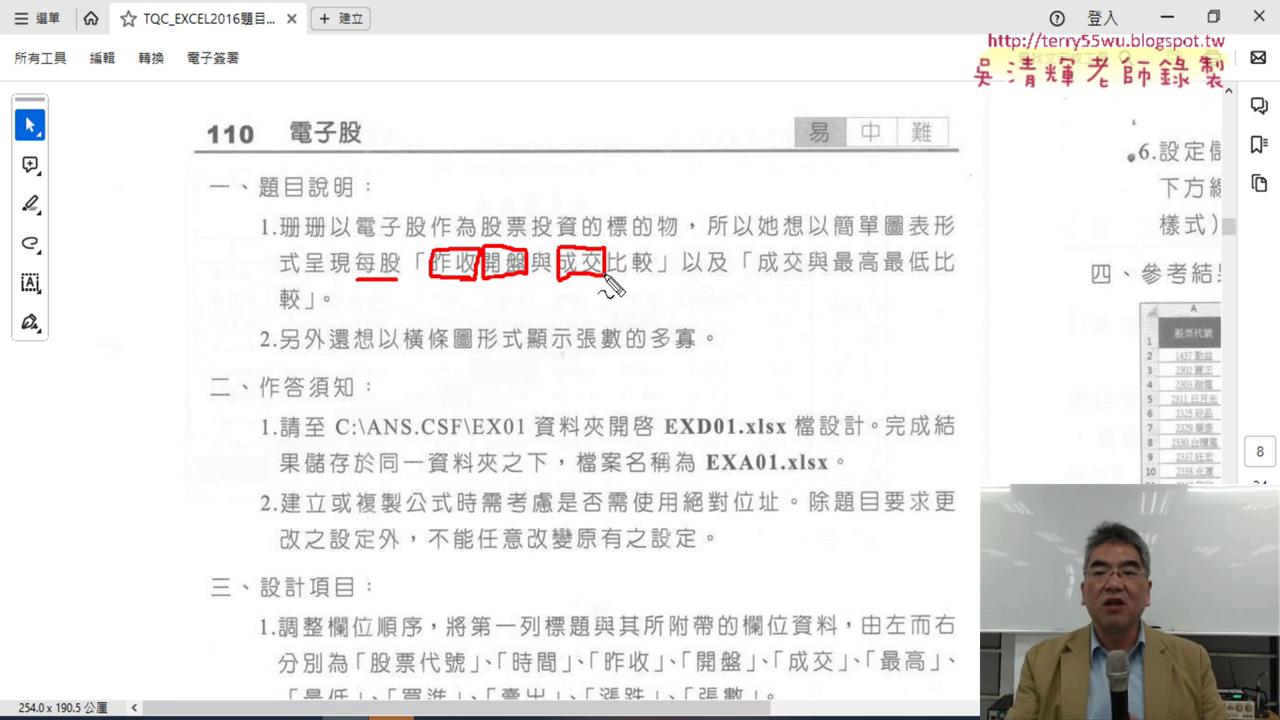
{"action": "left_click_drag", "start_coordinate": [765, 282], "coordinate": [924, 282]}
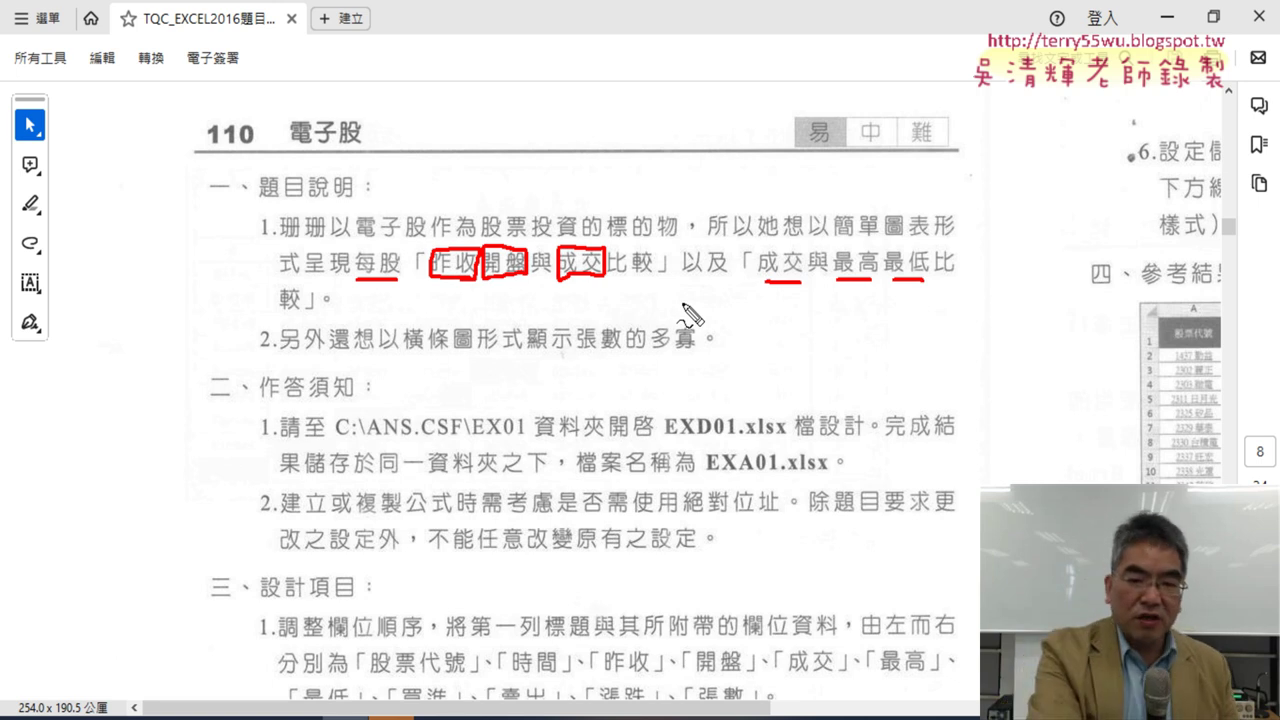
{"action": "key", "text": "e"}
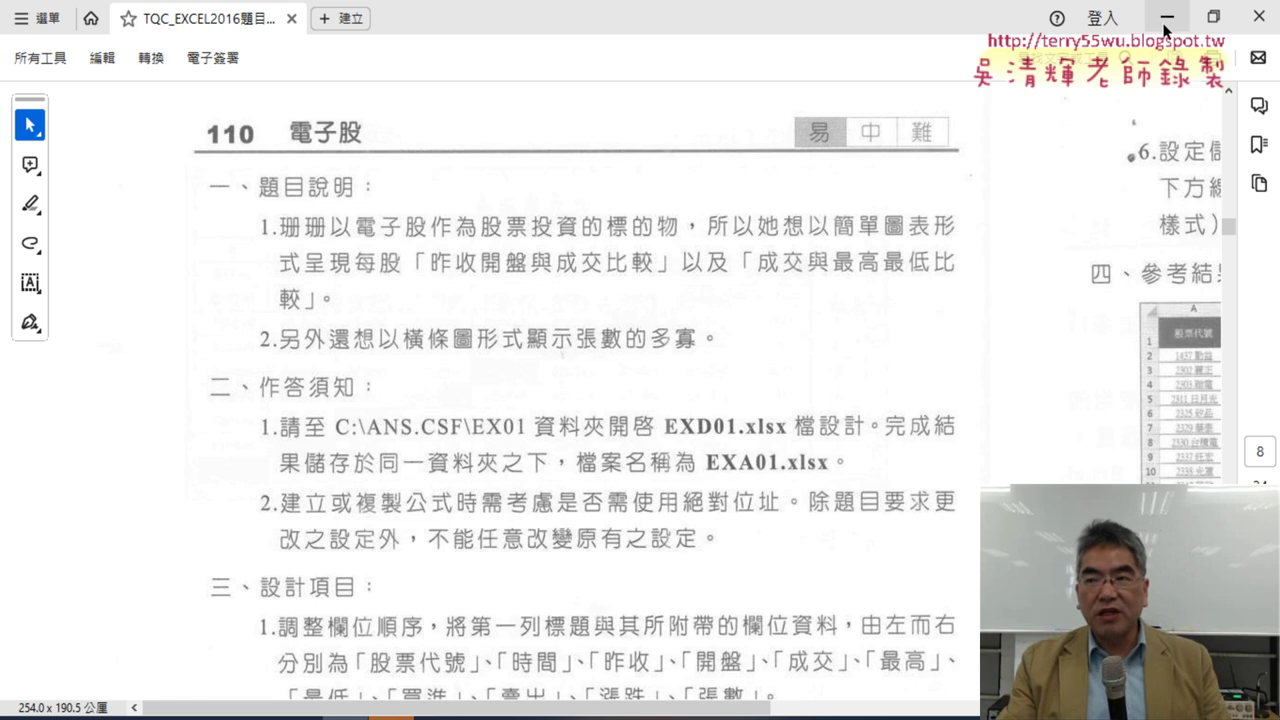
Minimize Acrobat and Chrome, dismiss the tip of the day, and close the EXD01 Calc window
{"action": "left_click", "coordinate": [1166, 18]}
{"action": "left_click", "coordinate": [1167, 28]}
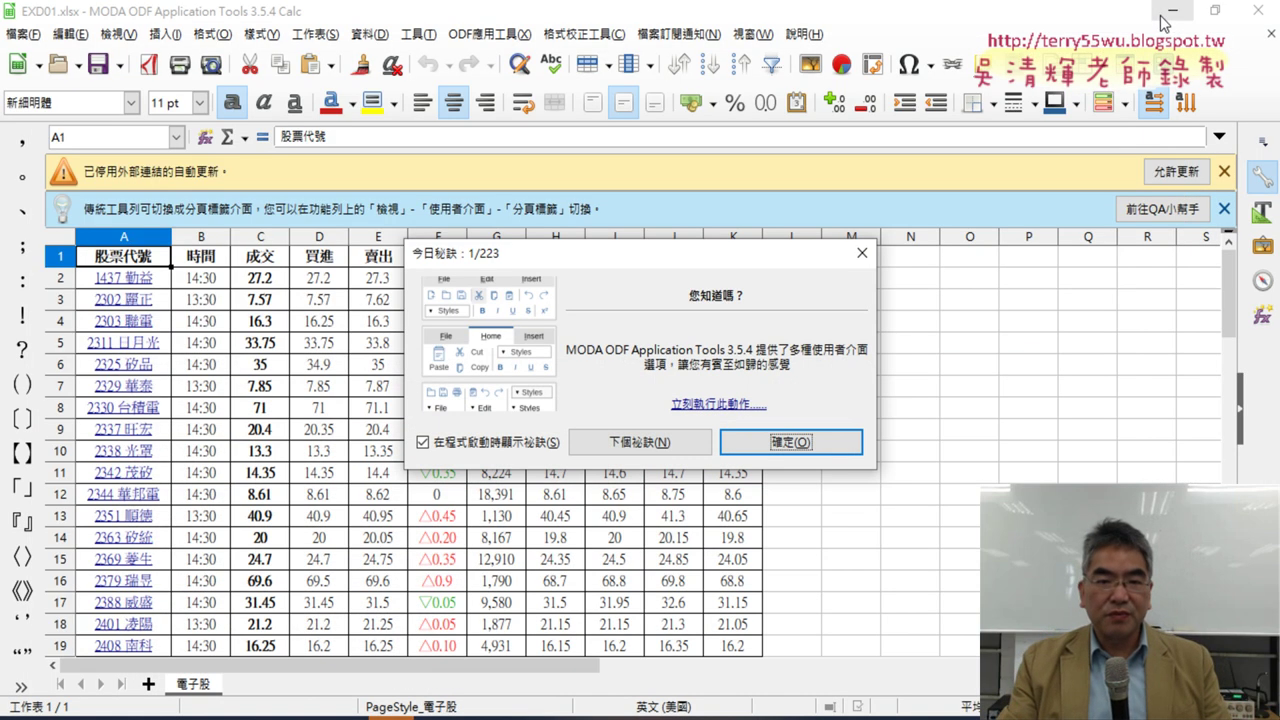
{"action": "left_click", "coordinate": [783, 445]}
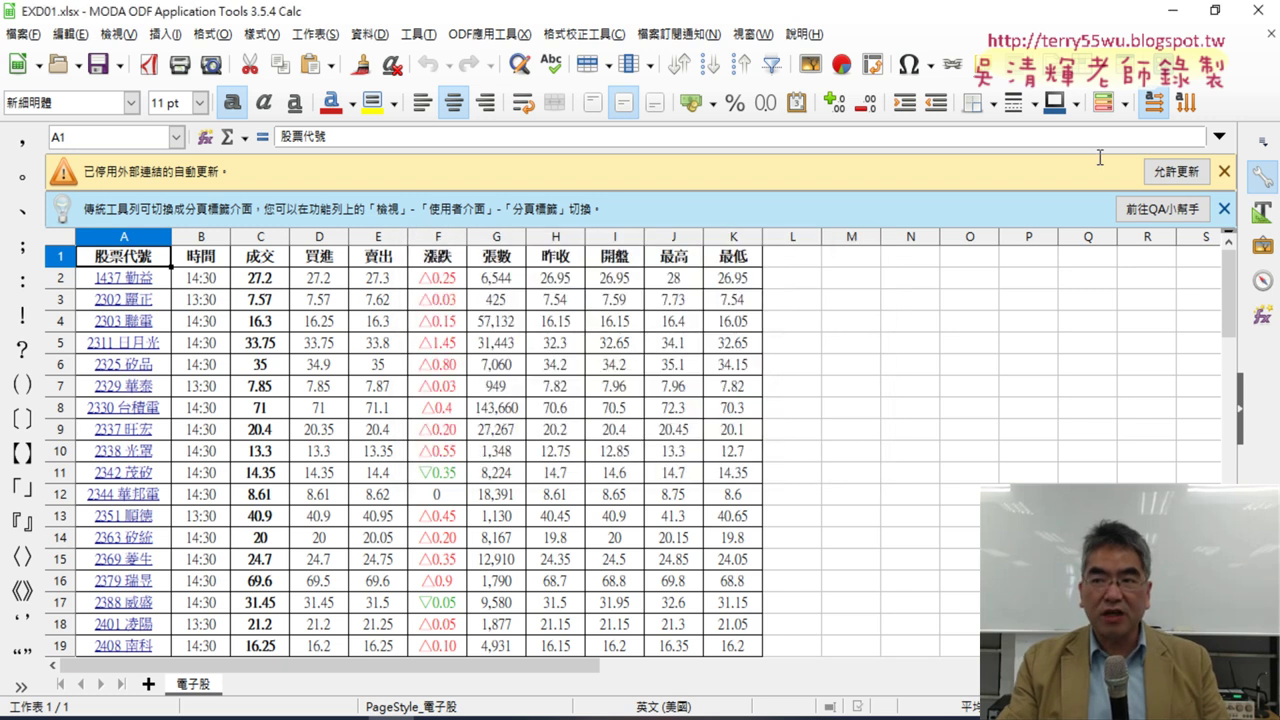
{"action": "left_click", "coordinate": [1270, 12]}
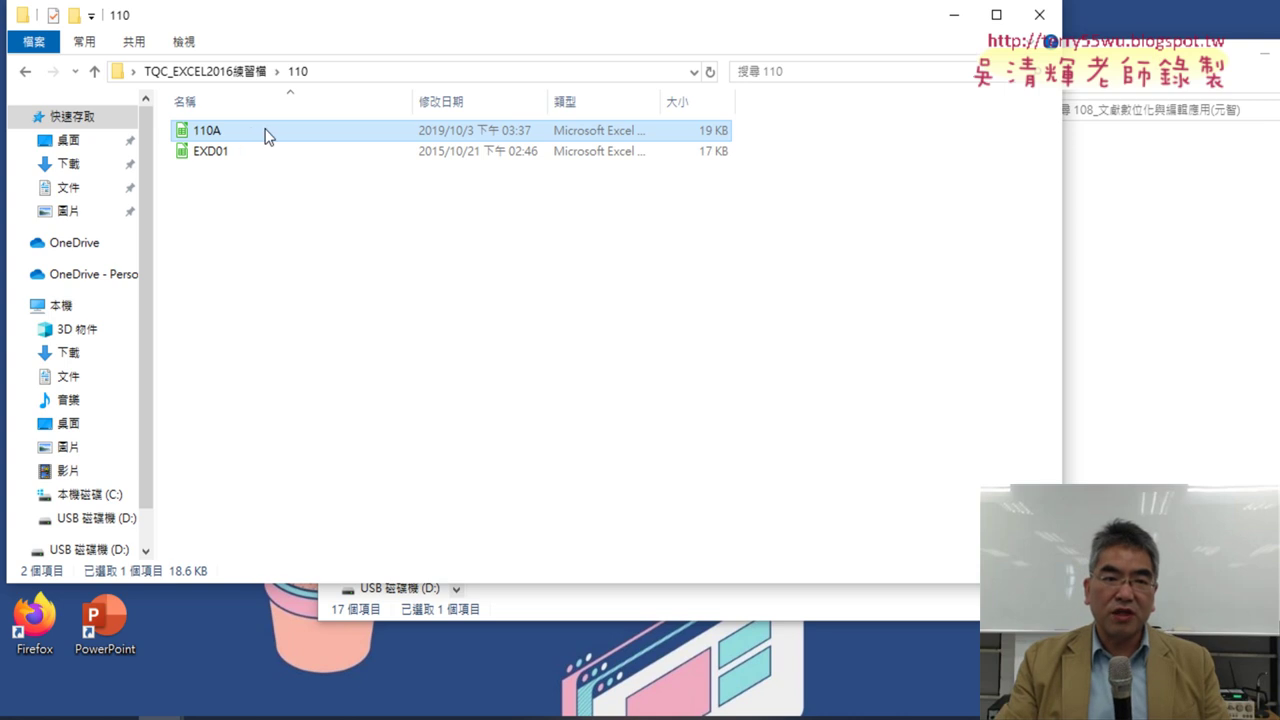
Open EXD01 in Excel through its 開啟檔案 > Excel context menu
{"action": "left_click", "coordinate": [229, 153]}
{"action": "right_click", "coordinate": [222, 157]}
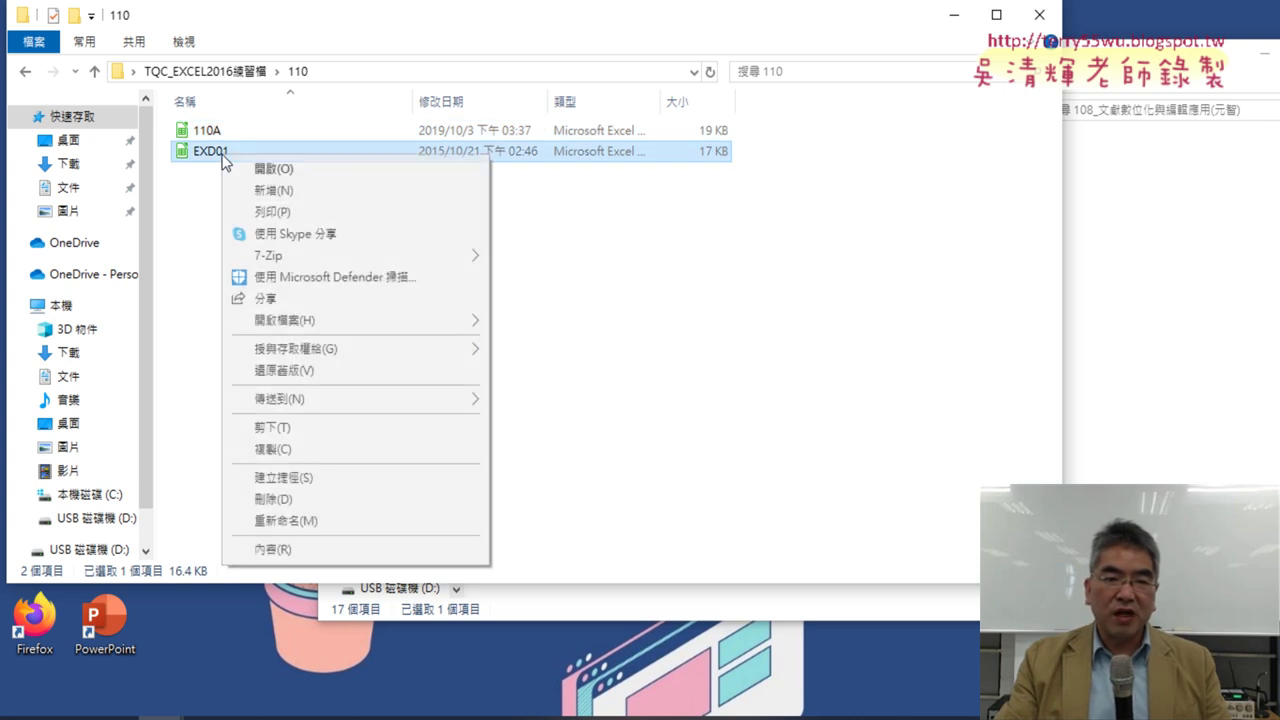
{"action": "mouse_move", "coordinate": [445, 320]}
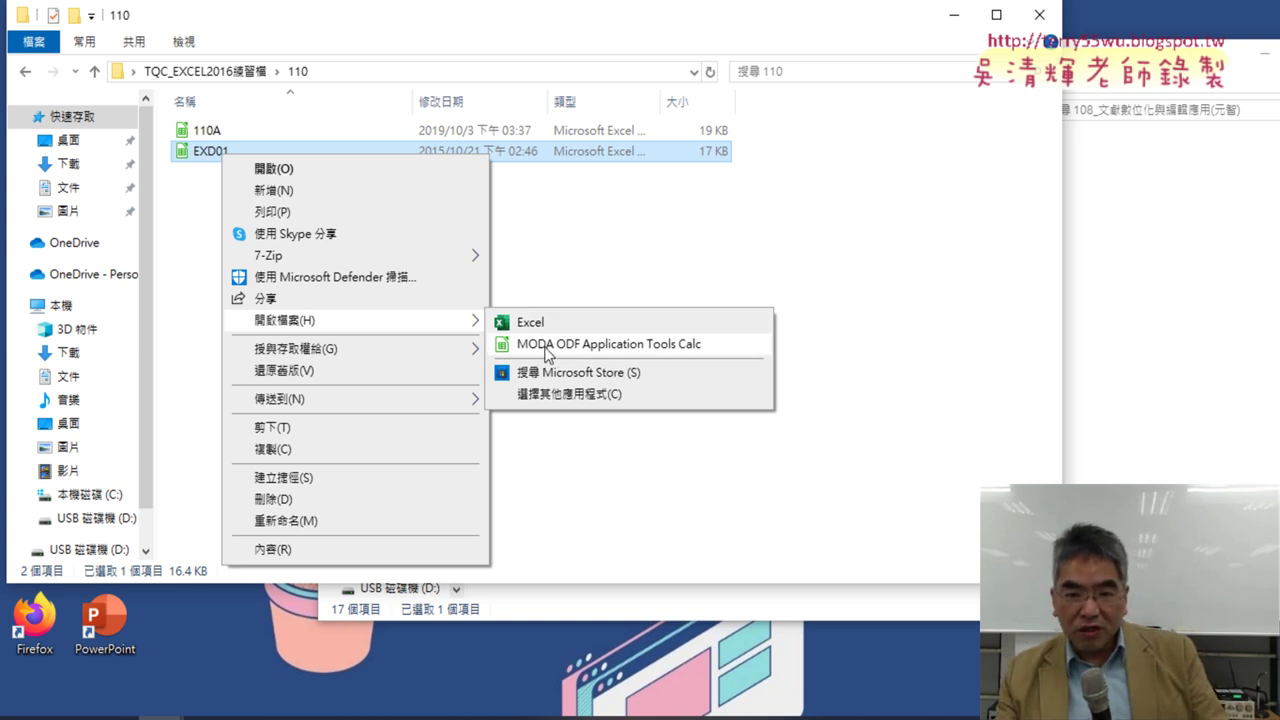
{"action": "left_click", "coordinate": [591, 321]}
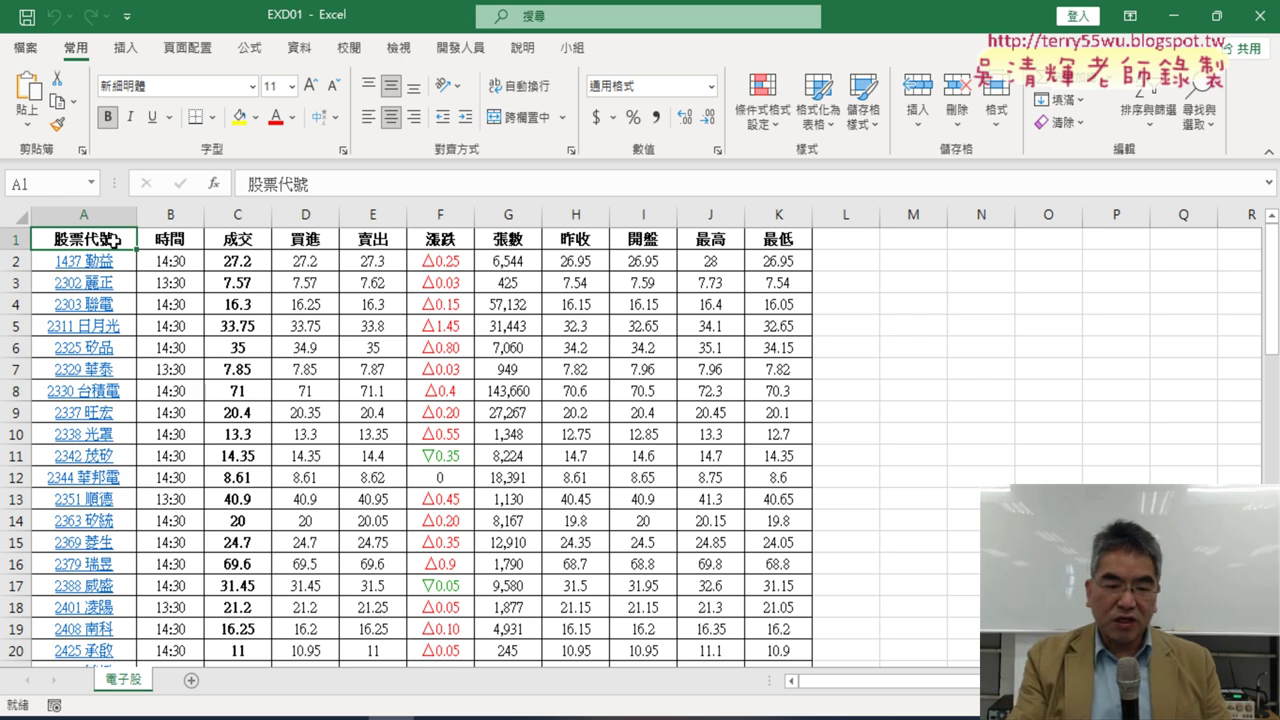
Check the EXD01 table extends to row 65, stop on the 時間 header in B1, then return to the PDF
{"action": "key", "text": "ctrl+Down"}
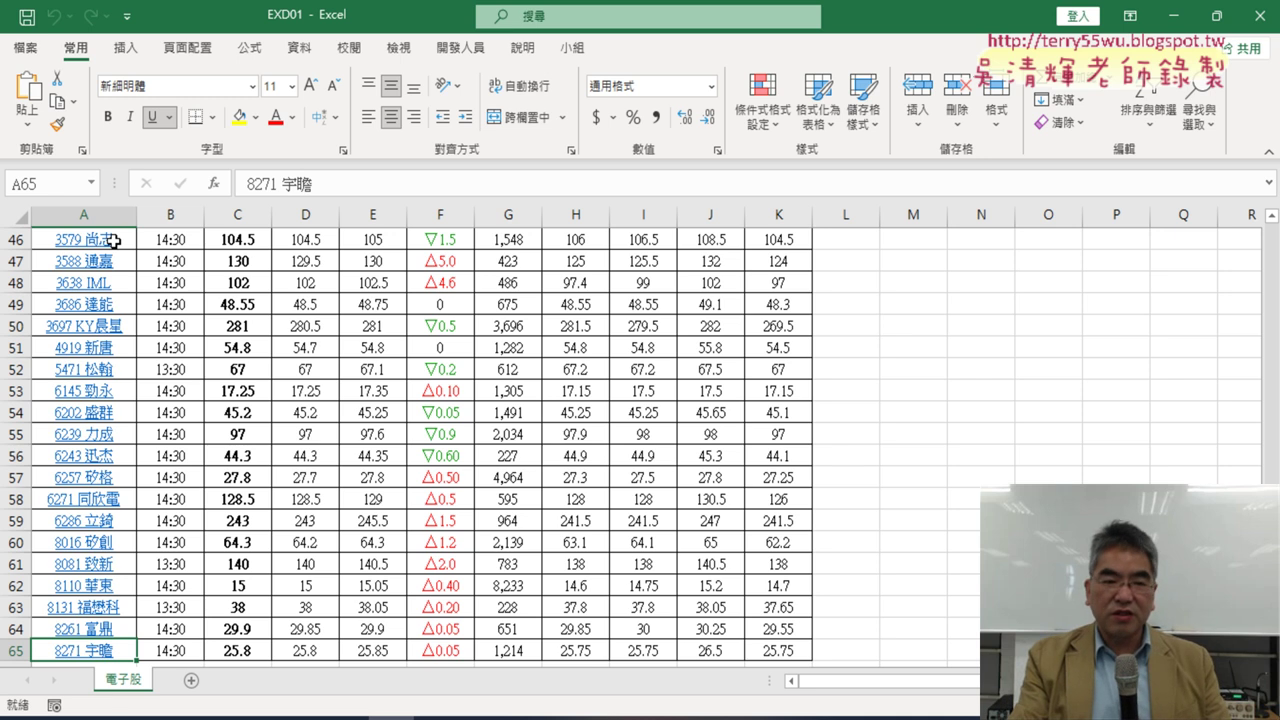
{"action": "key", "text": "ctrl+Up"}
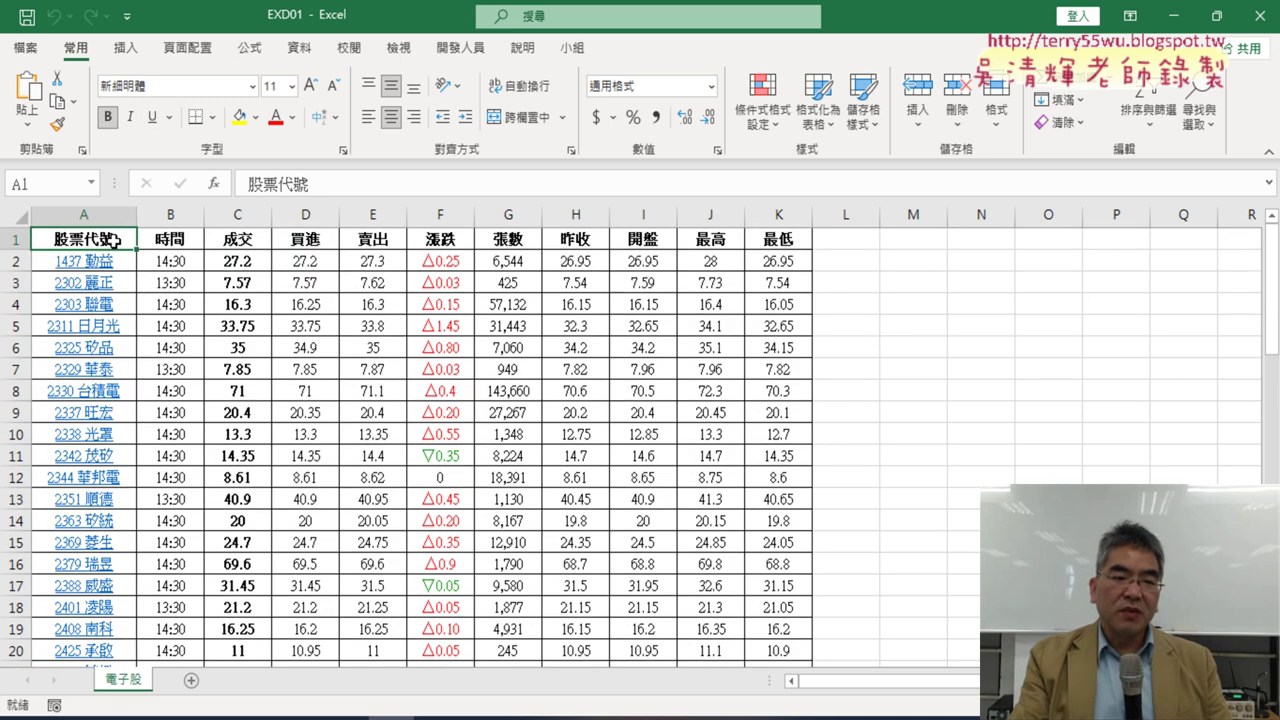
{"action": "key", "text": "Right"}
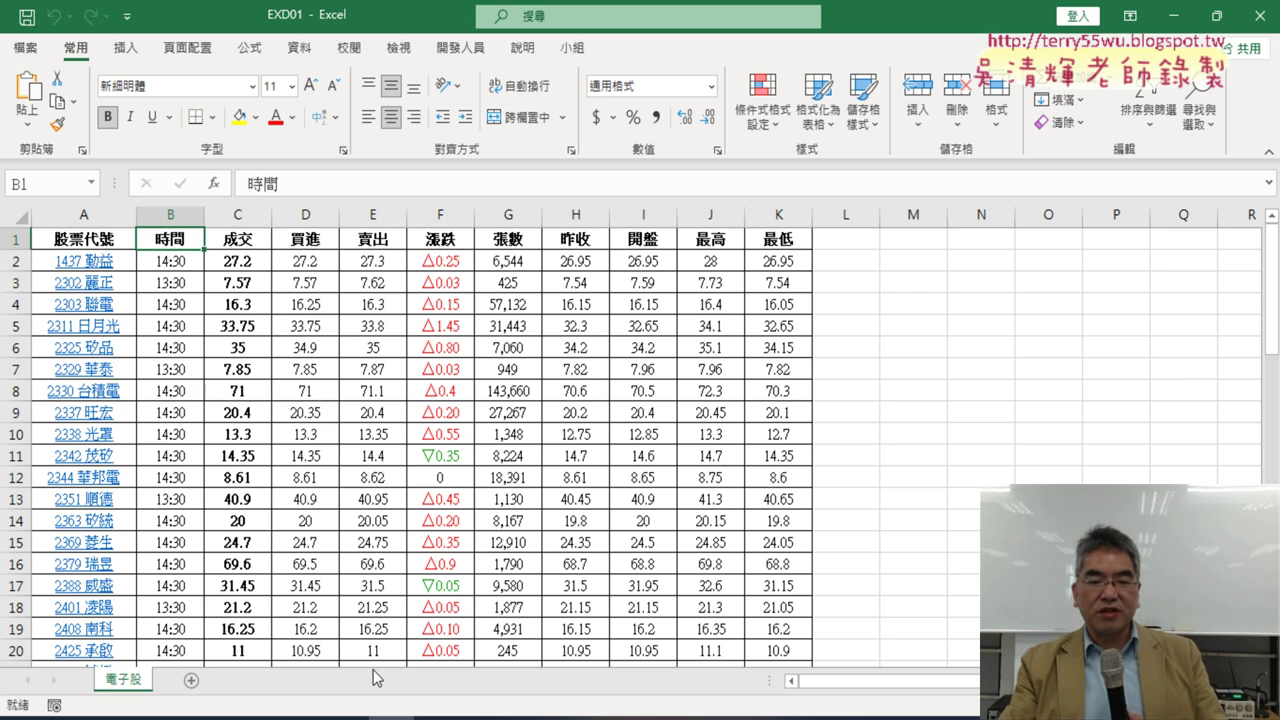
{"action": "left_click", "coordinate": [347, 715]}
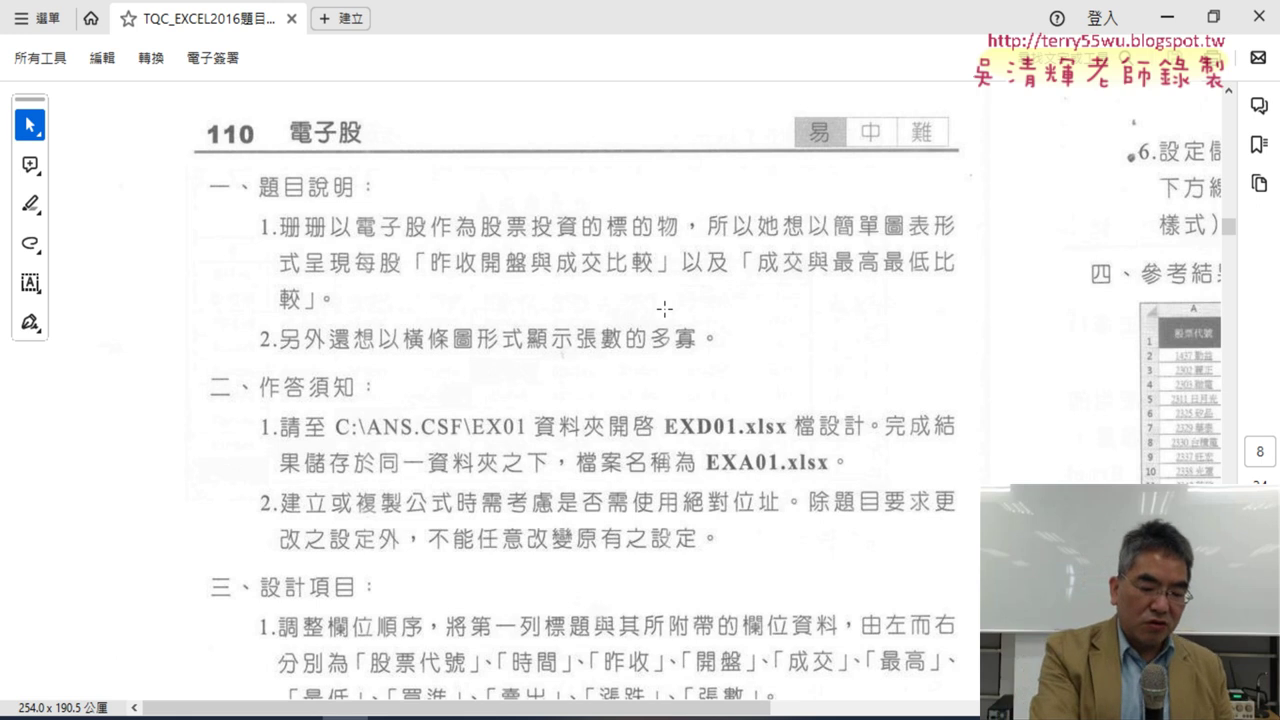
Mark 圖表形式 in design item 1 and 橫條圖 in item 2 of the PDF, then erase the marks
{"action": "left_click_drag", "start_coordinate": [876, 239], "coordinate": [962, 238]}
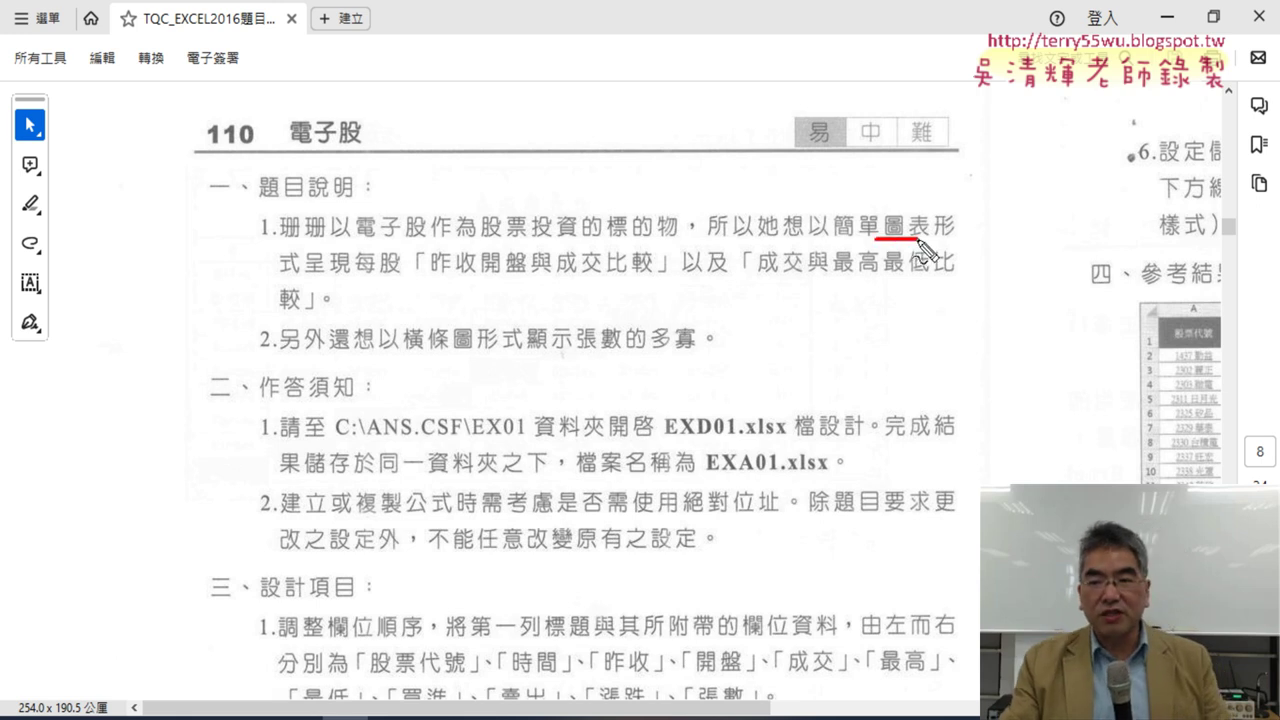
{"action": "left_click_drag", "start_coordinate": [277, 275], "coordinate": [298, 272]}
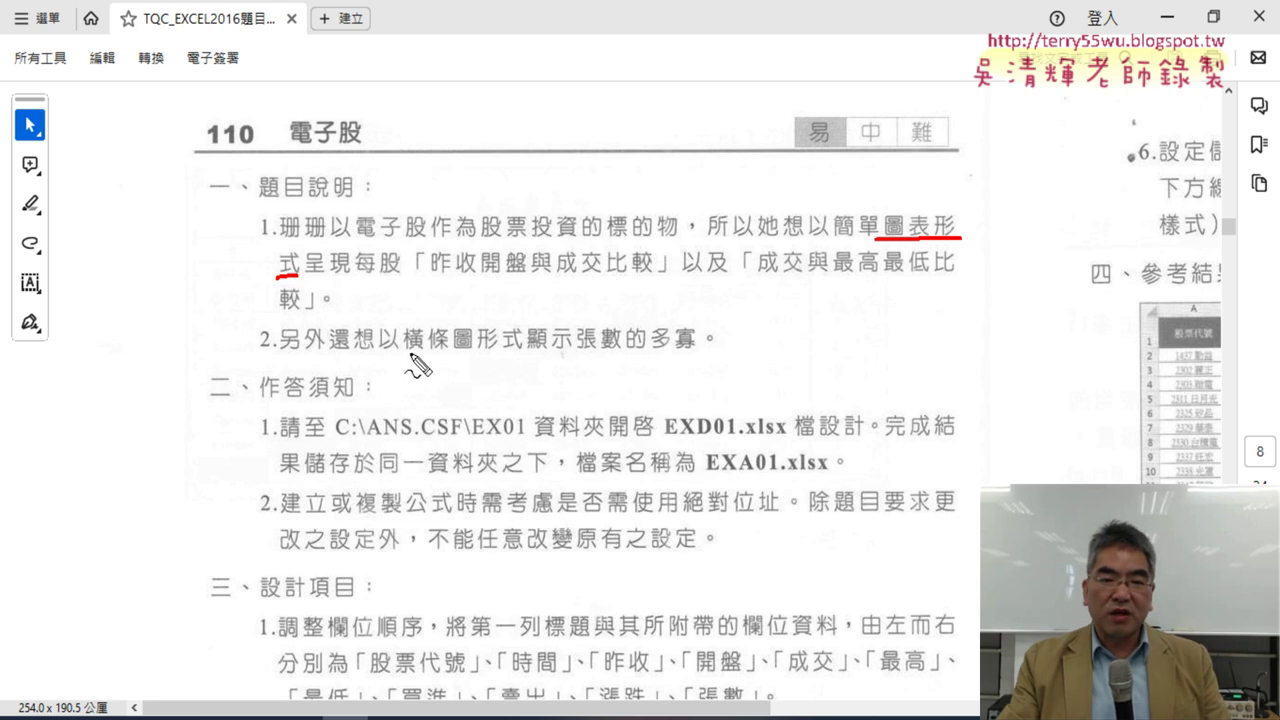
{"action": "mouse_move", "coordinate": [410, 352]}
{"action": "left_mouse_down"}
{"action": "mouse_move", "coordinate": [476, 340]}
{"action": "mouse_move", "coordinate": [408, 355]}
{"action": "left_mouse_up"}
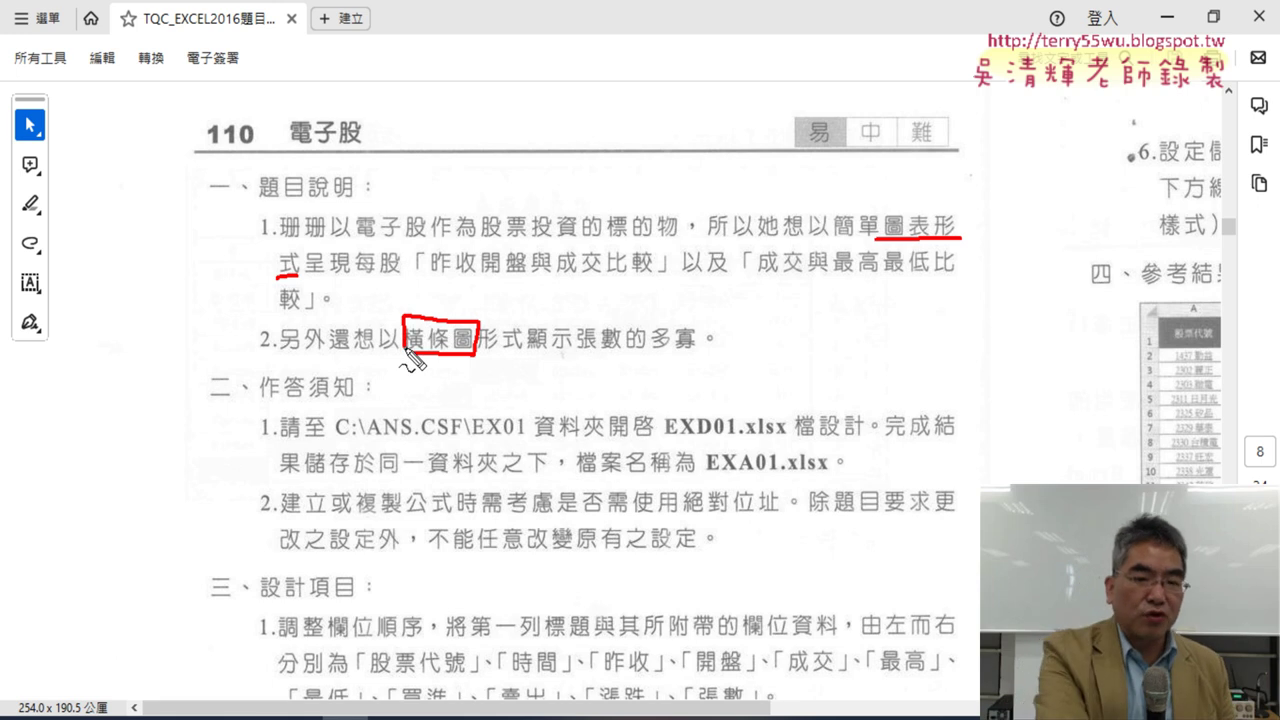
{"action": "key", "text": "Escape"}
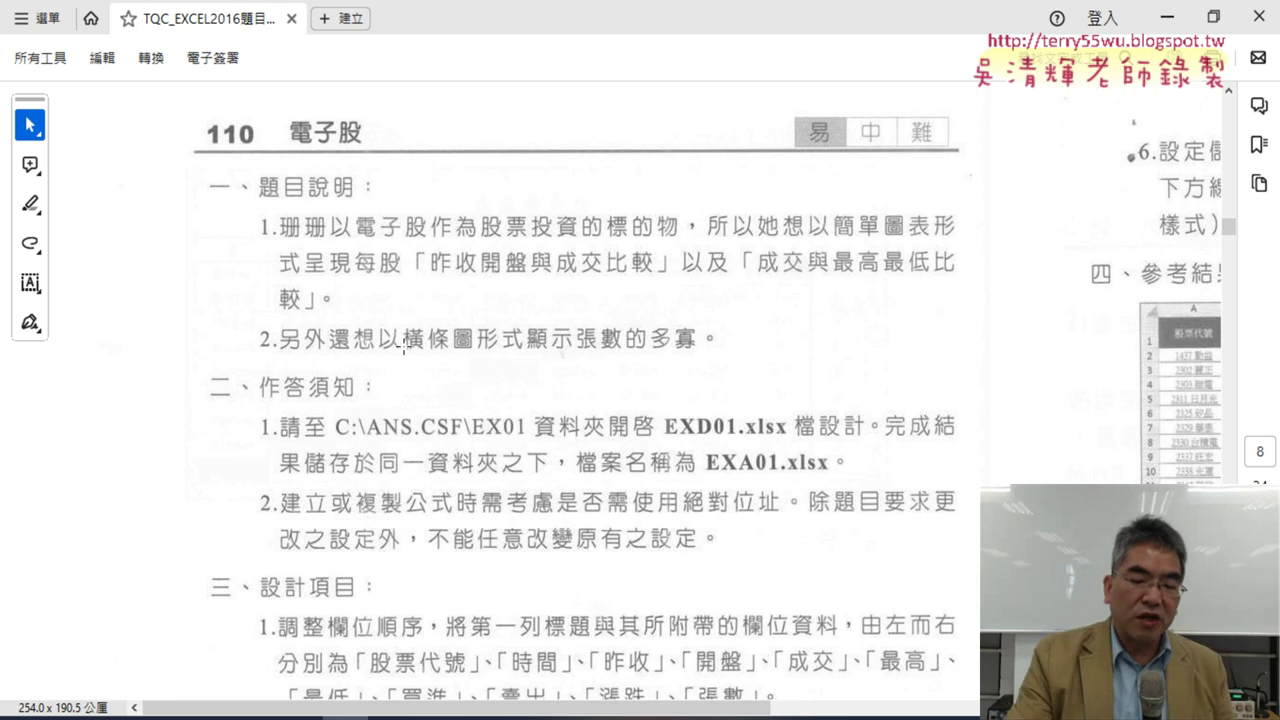
Open the 110A reference workbook in Excel from the 110 folder
{"action": "mouse_move", "coordinate": [250, 714]}
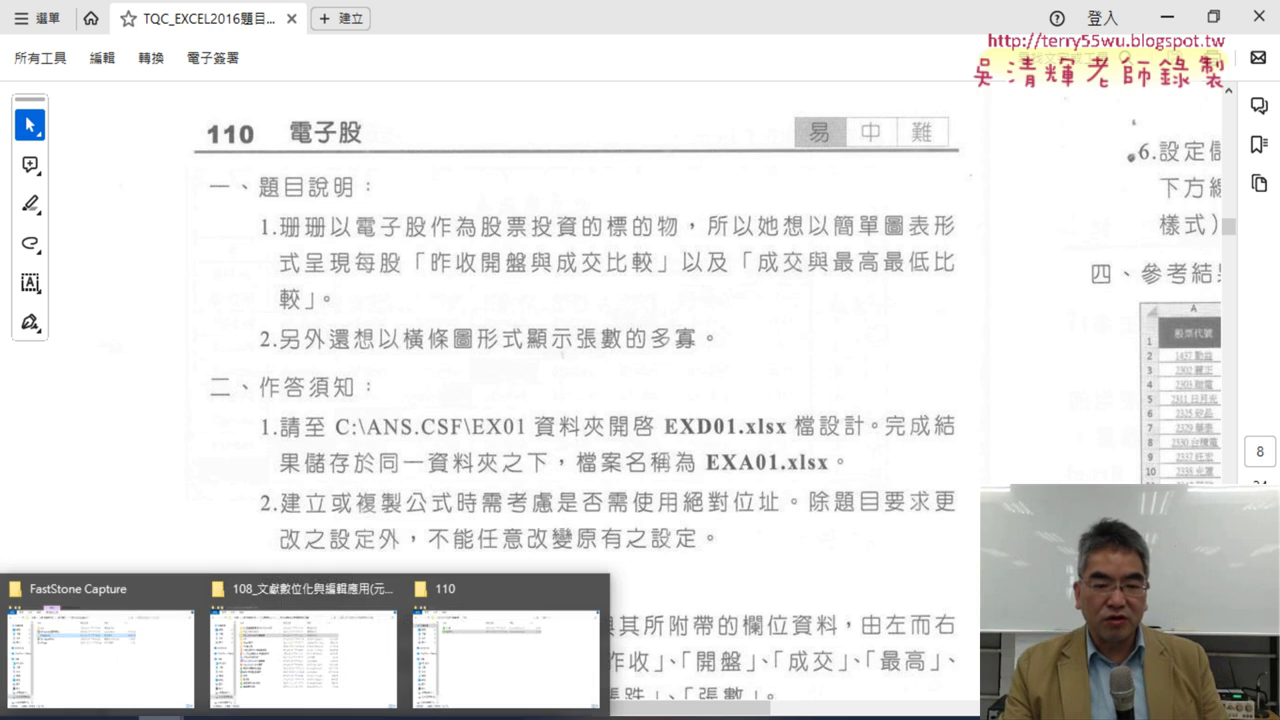
{"action": "left_click", "coordinate": [510, 640]}
{"action": "left_click", "coordinate": [210, 130]}
{"action": "right_click", "coordinate": [207, 130]}
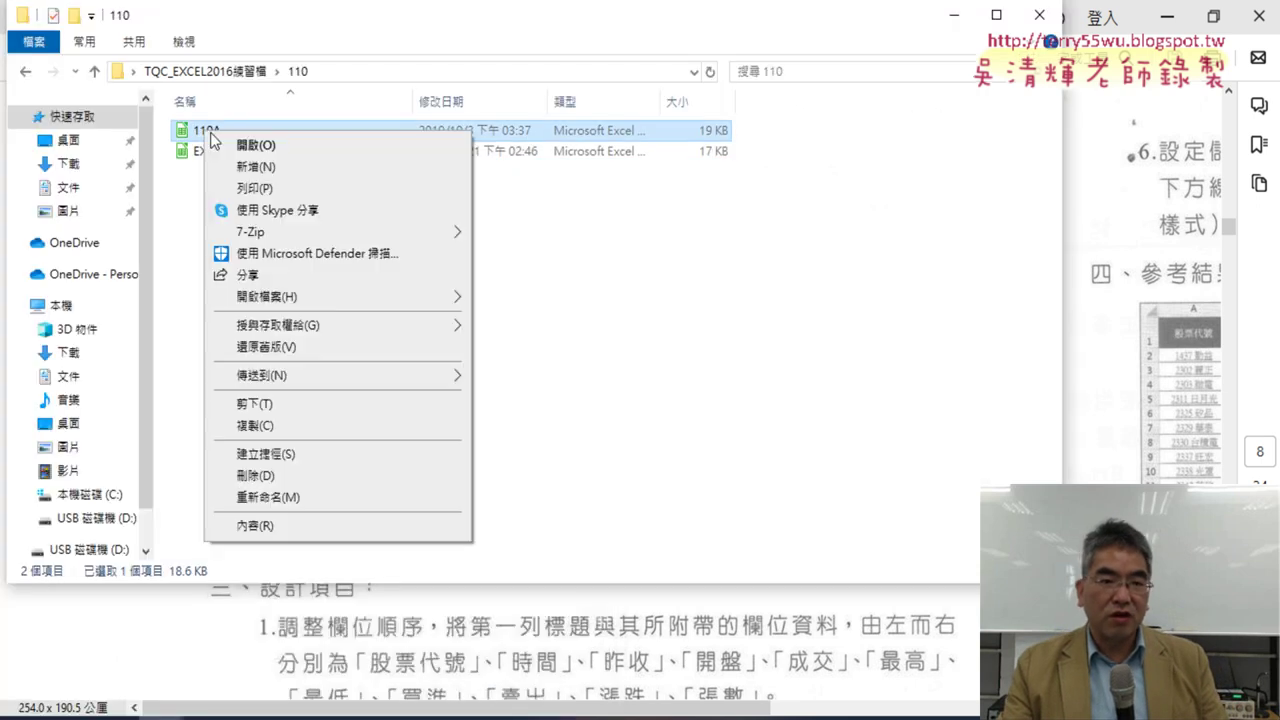
{"action": "mouse_move", "coordinate": [341, 298]}
{"action": "left_click", "coordinate": [512, 298]}
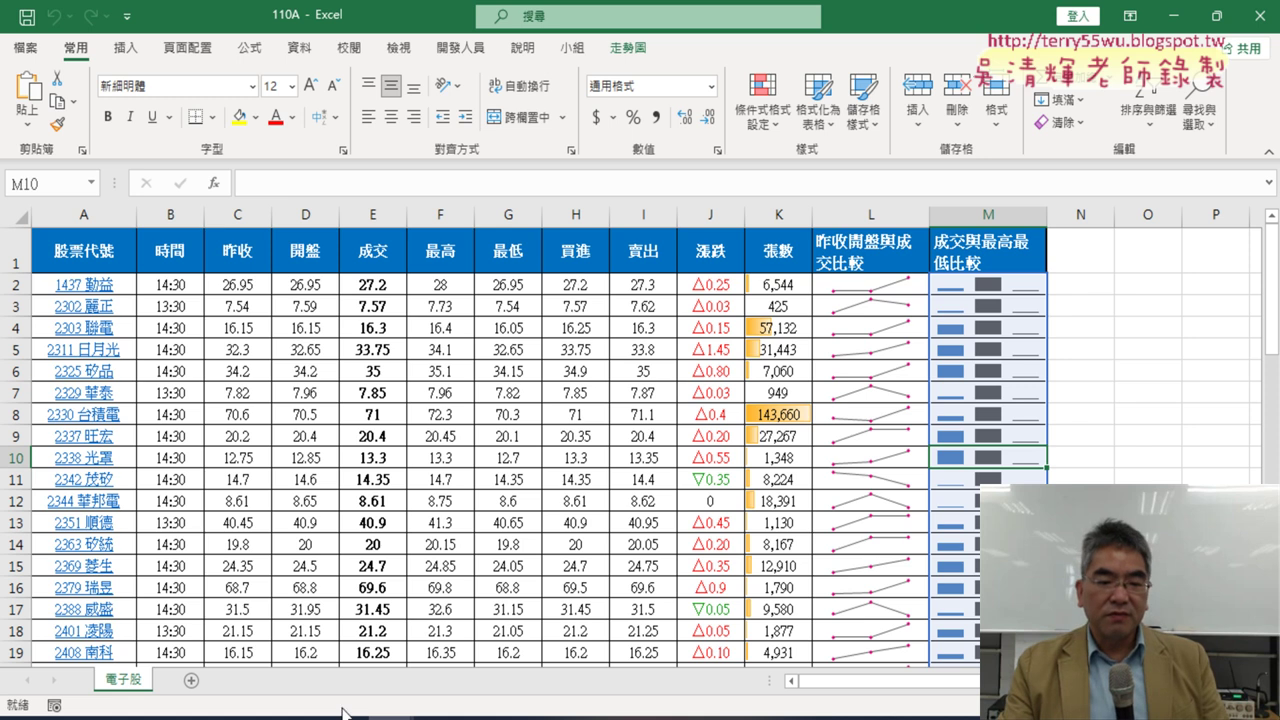
{"action": "mouse_move", "coordinate": [346, 712]}
{"action": "left_click", "coordinate": [313, 681]}
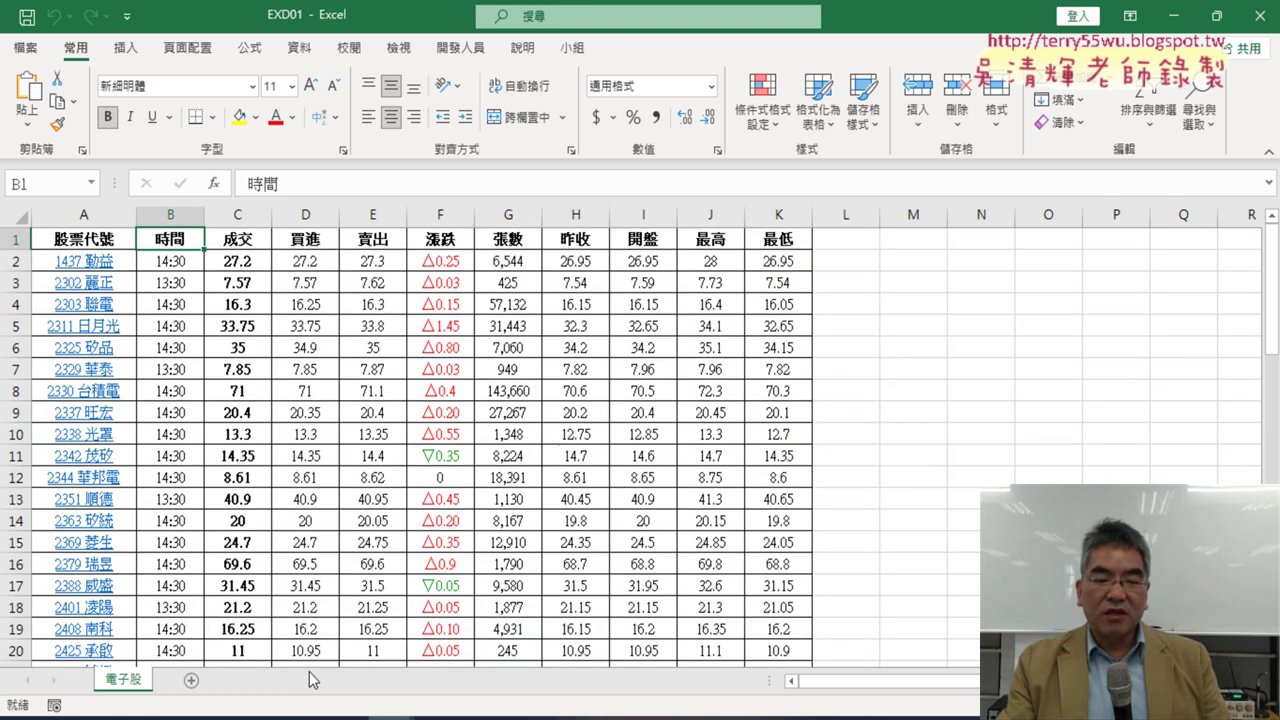
{"action": "mouse_move", "coordinate": [394, 714]}
{"action": "left_click", "coordinate": [468, 688]}
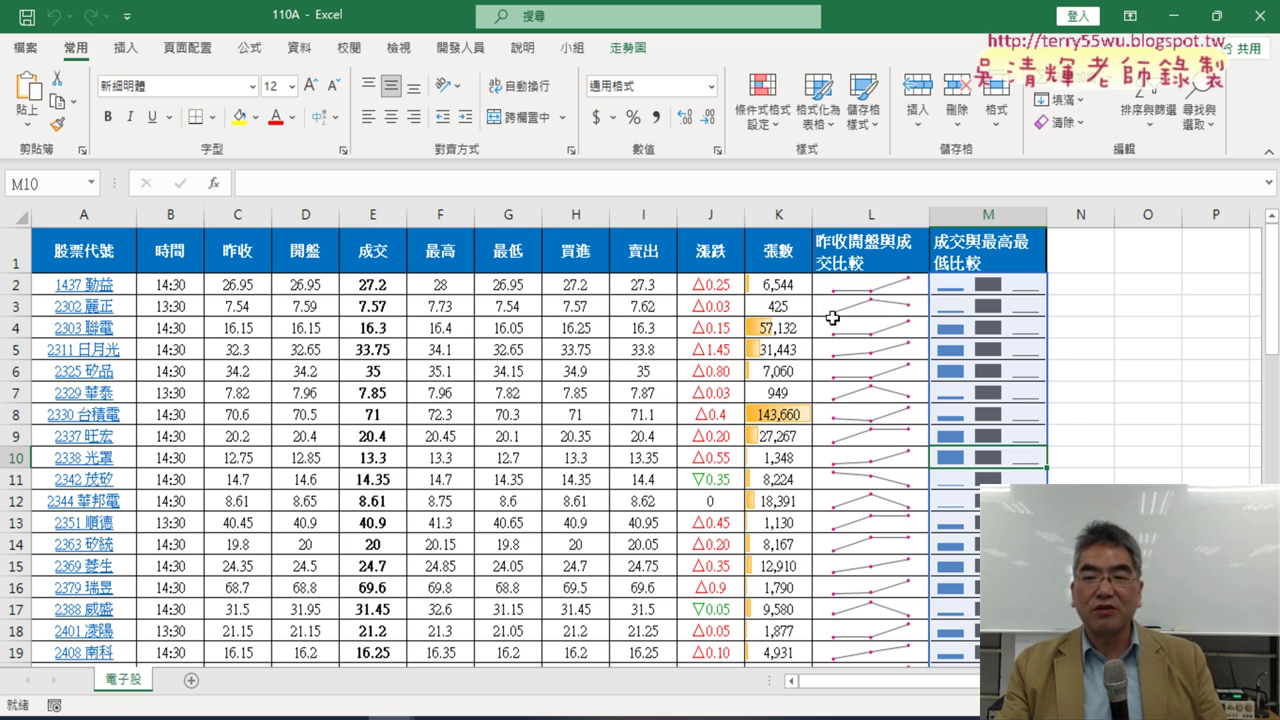
{"action": "left_click", "coordinate": [910, 303]}
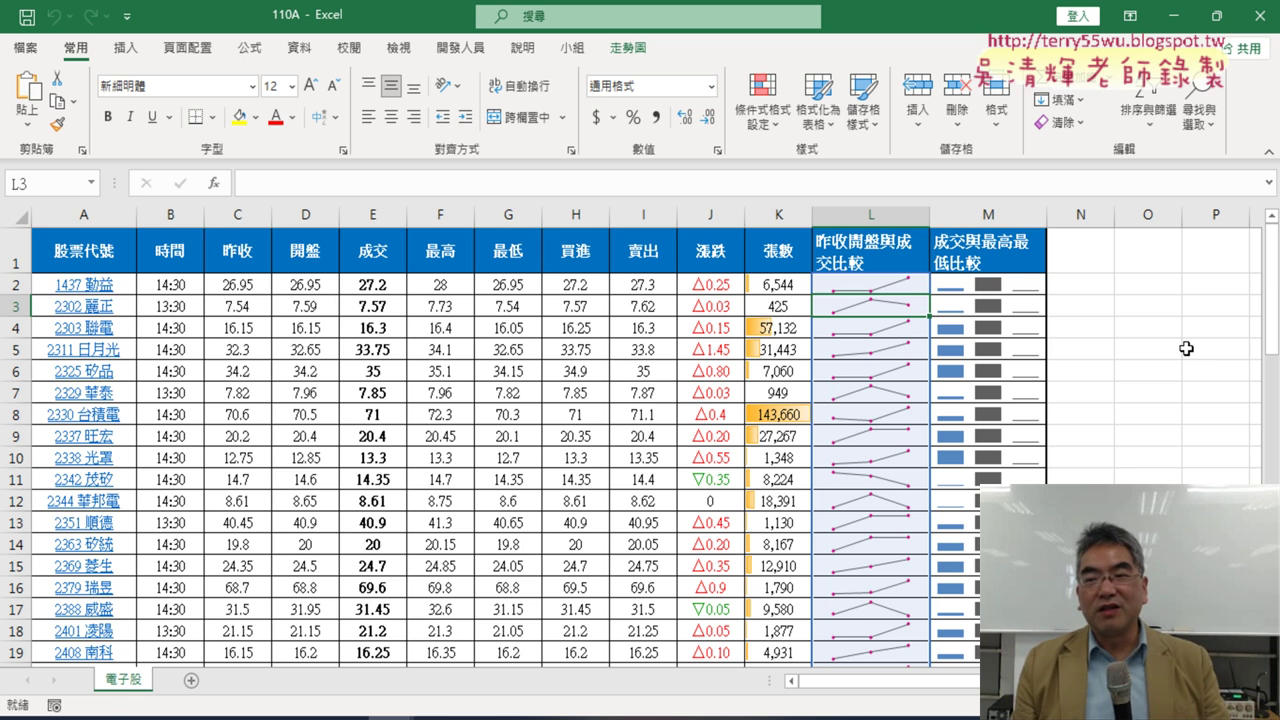
{"action": "left_click", "coordinate": [1005, 285]}
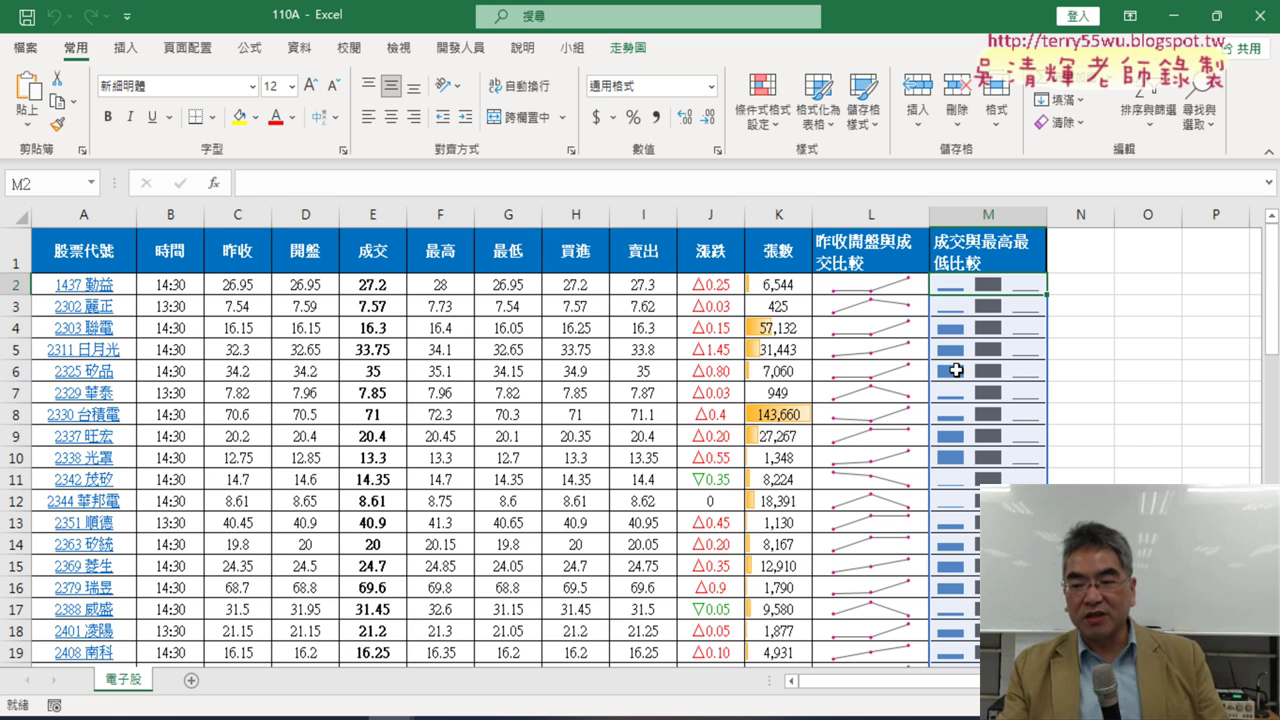
{"action": "scroll", "coordinate": [956, 370], "scroll_direction": "down", "scroll_amount": 5}
{"action": "scroll", "coordinate": [956, 370], "scroll_direction": "down", "scroll_amount": 3}
{"action": "scroll", "coordinate": [956, 370], "scroll_direction": "up", "scroll_amount": 2}
{"action": "scroll", "coordinate": [956, 370], "scroll_direction": "up", "scroll_amount": 6}
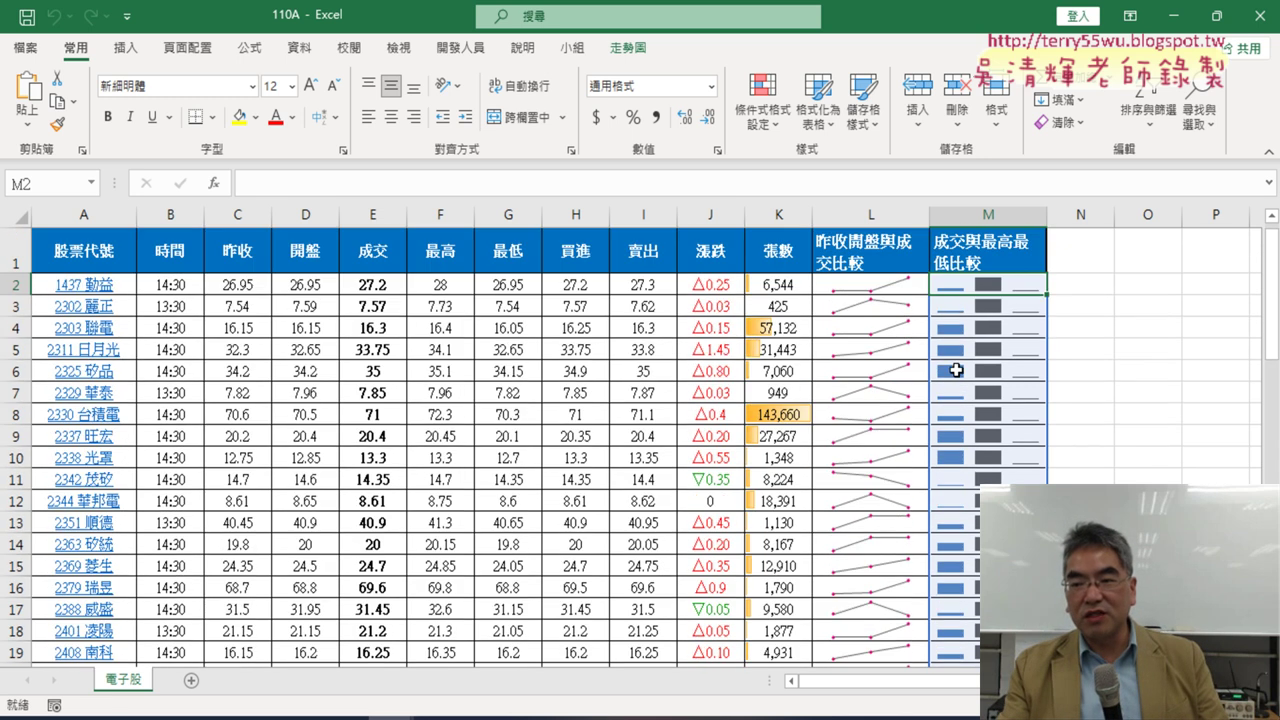
{"action": "scroll", "coordinate": [998, 406], "scroll_direction": "down", "scroll_amount": 3}
{"action": "scroll", "coordinate": [998, 407], "scroll_direction": "down", "scroll_amount": 3}
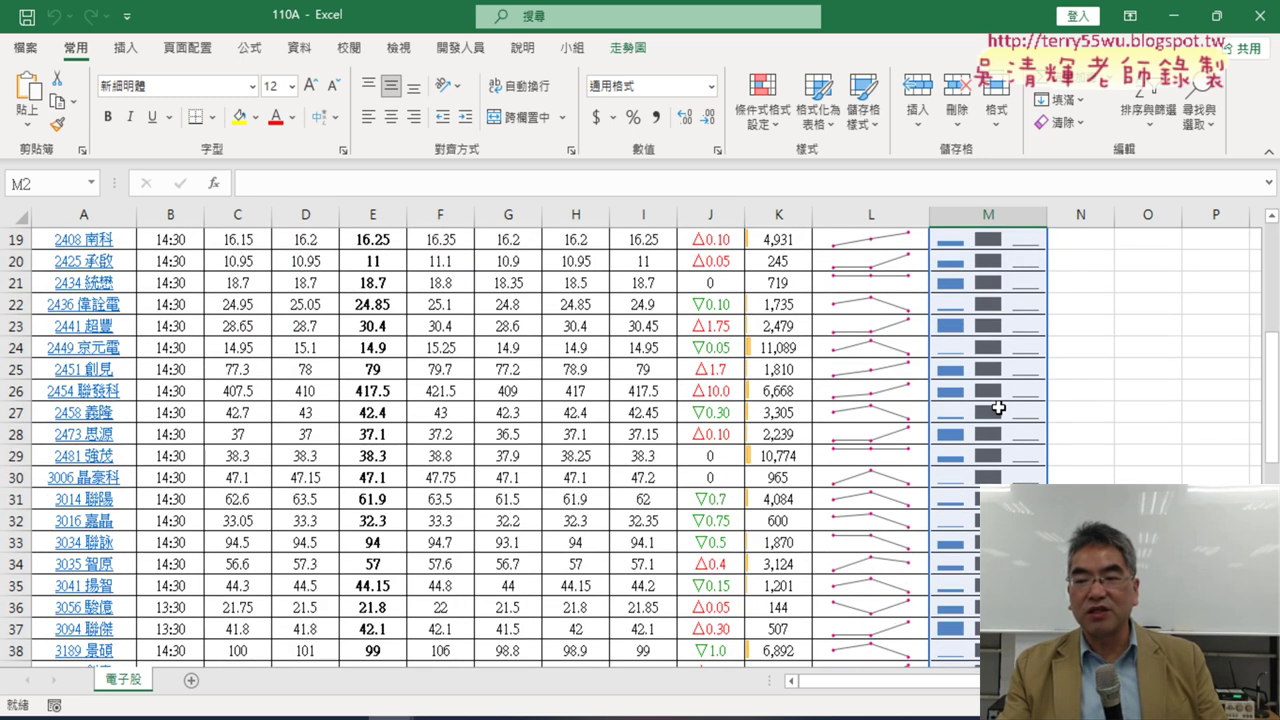
{"action": "scroll", "coordinate": [998, 407], "scroll_direction": "up", "scroll_amount": 4}
{"action": "scroll", "coordinate": [998, 407], "scroll_direction": "up", "scroll_amount": 2}
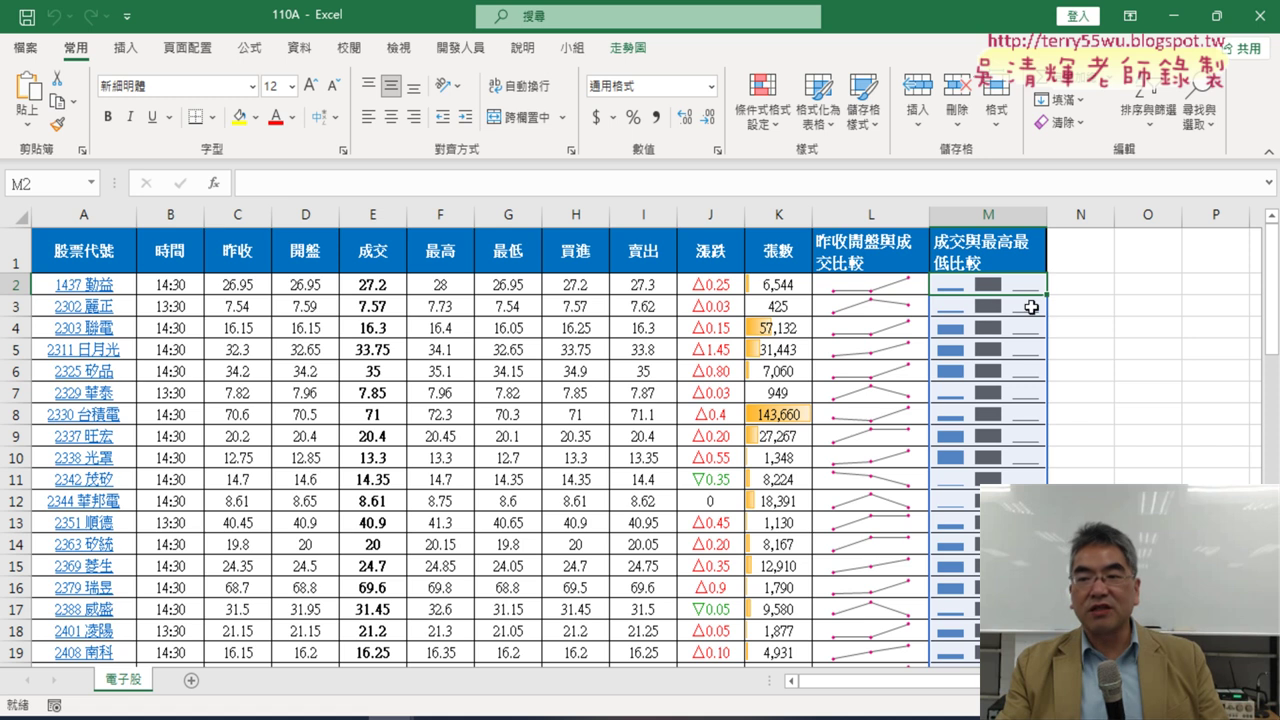
{"action": "left_click", "coordinate": [956, 370]}
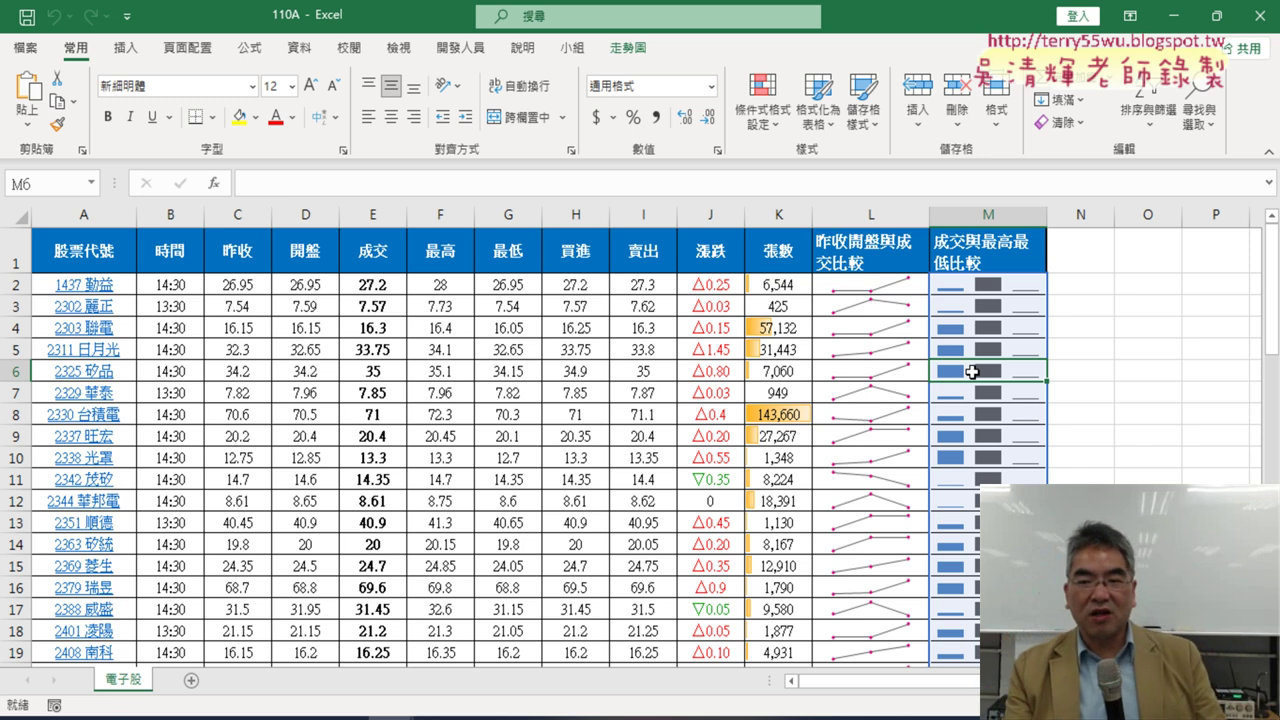
{"action": "left_click", "coordinate": [776, 220]}
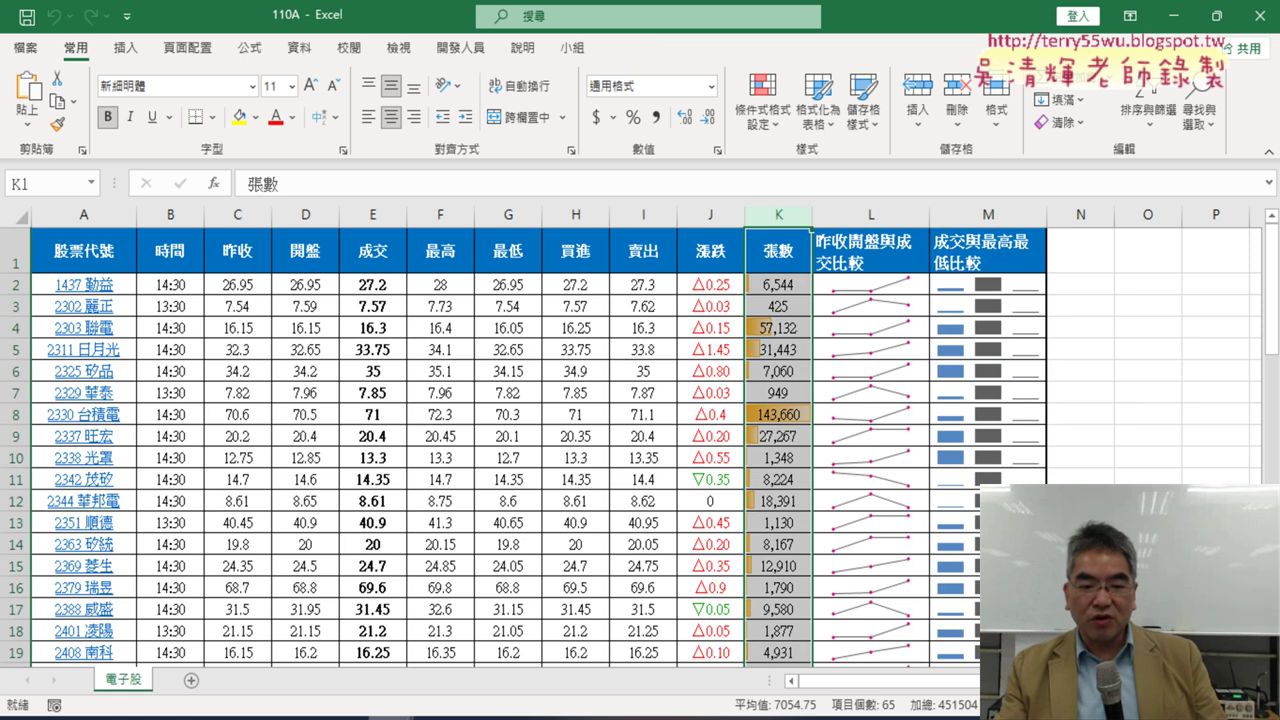
Select the 張數 column G in EXD01, then switch back to 110A to compare its data bars
{"action": "left_click", "coordinate": [335, 665]}
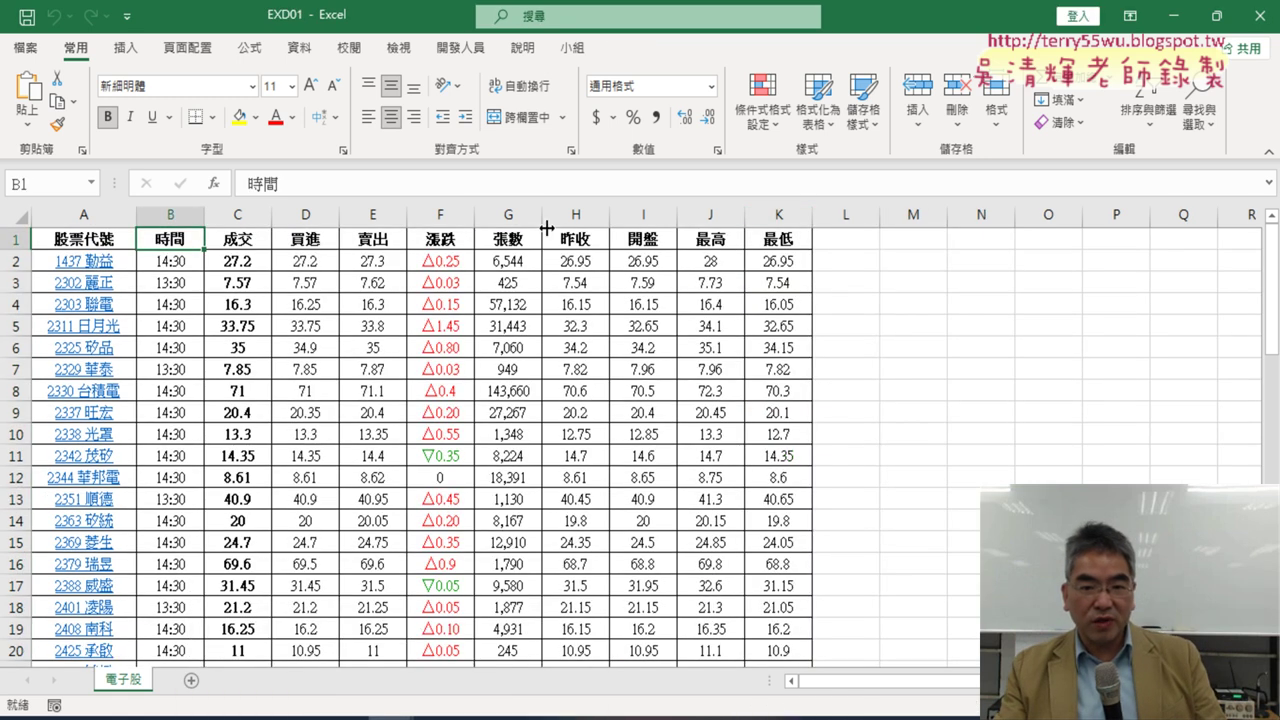
{"action": "left_click", "coordinate": [502, 212]}
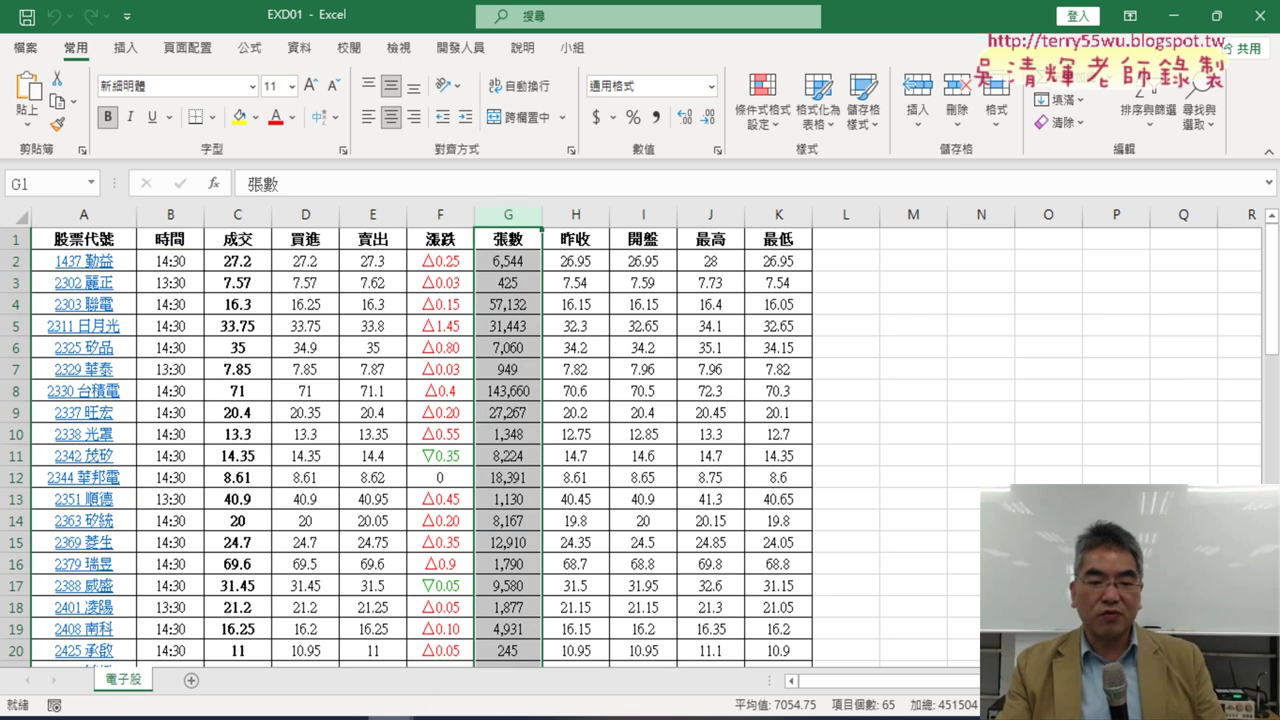
{"action": "mouse_move", "coordinate": [391, 718]}
{"action": "left_click", "coordinate": [488, 660]}
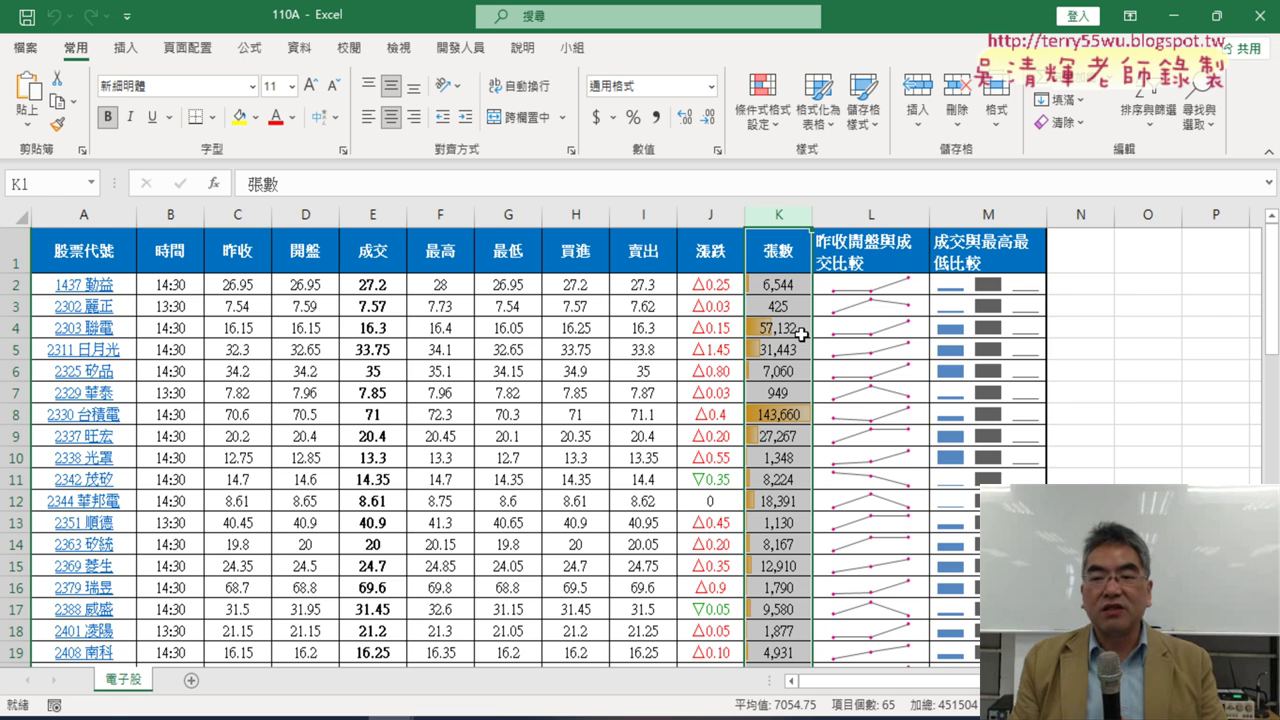
{"action": "left_click", "coordinate": [382, 718]}
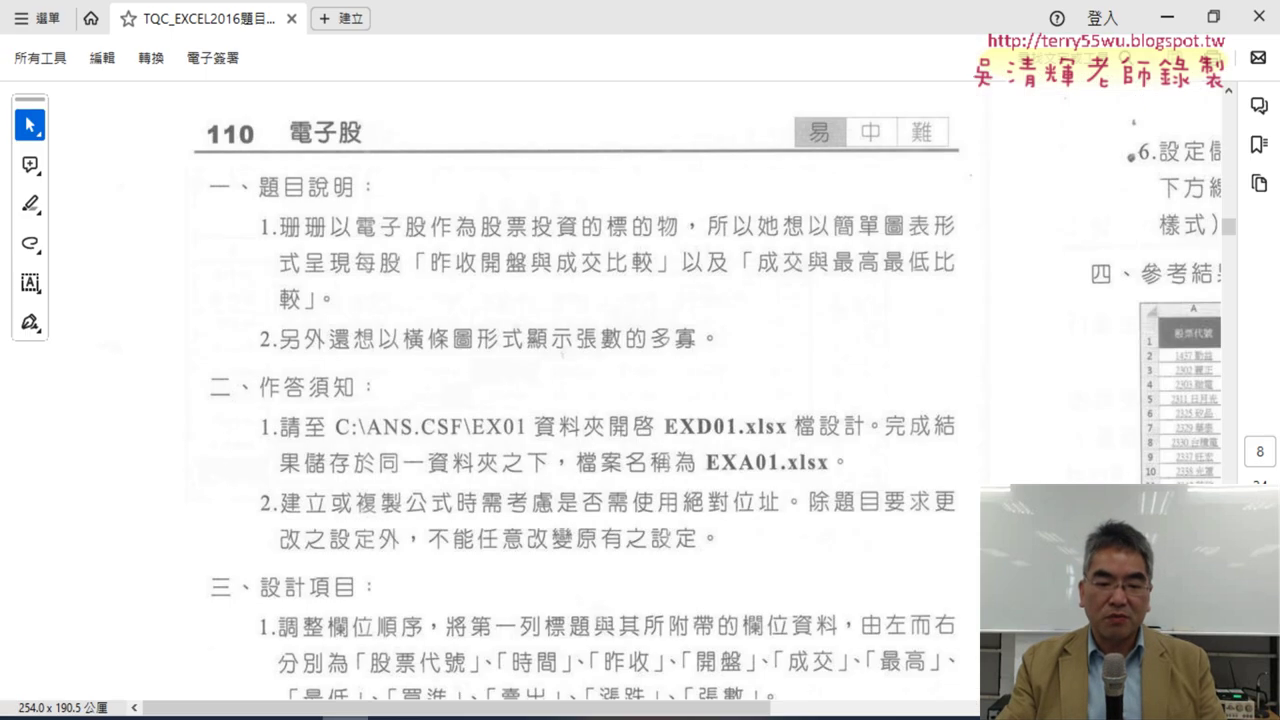
{"action": "scroll", "coordinate": [487, 321], "scroll_direction": "down", "scroll_amount": 3}
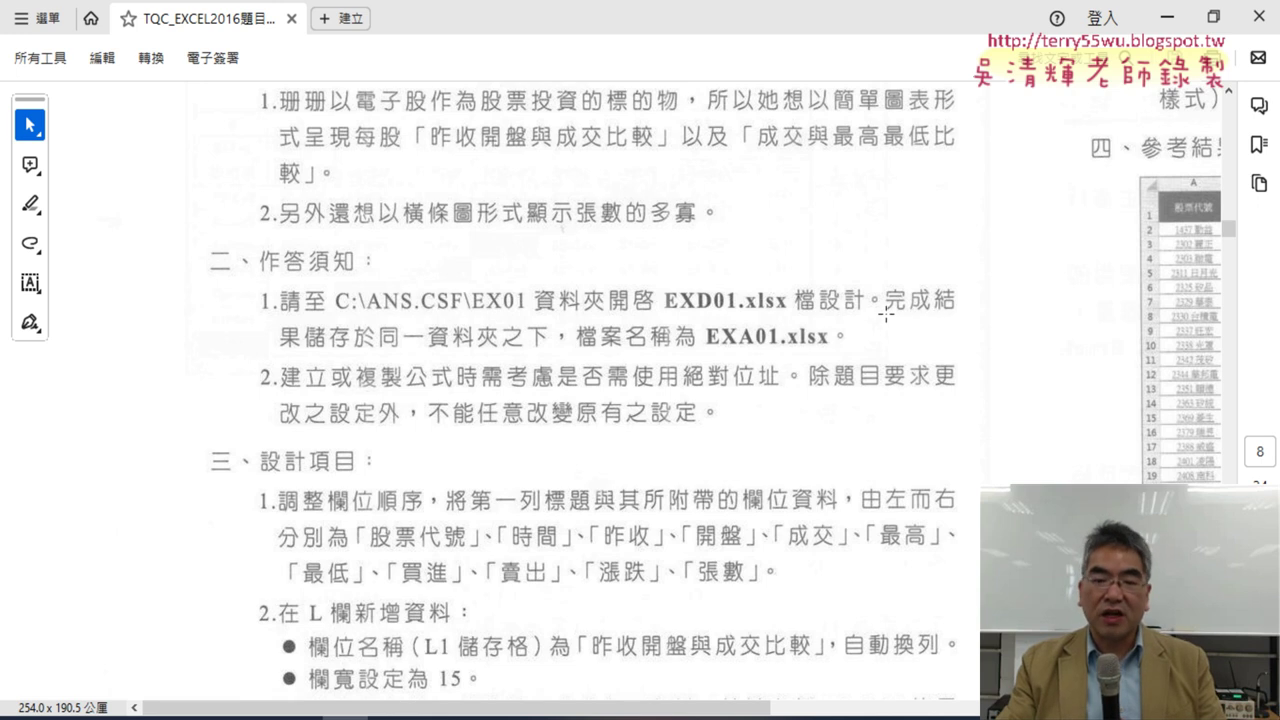
{"action": "scroll", "coordinate": [552, 346], "scroll_direction": "down", "scroll_amount": 1}
{"action": "scroll", "coordinate": [552, 346], "scroll_direction": "down", "scroll_amount": 3}
{"action": "scroll", "coordinate": [552, 346], "scroll_direction": "down", "scroll_amount": 2}
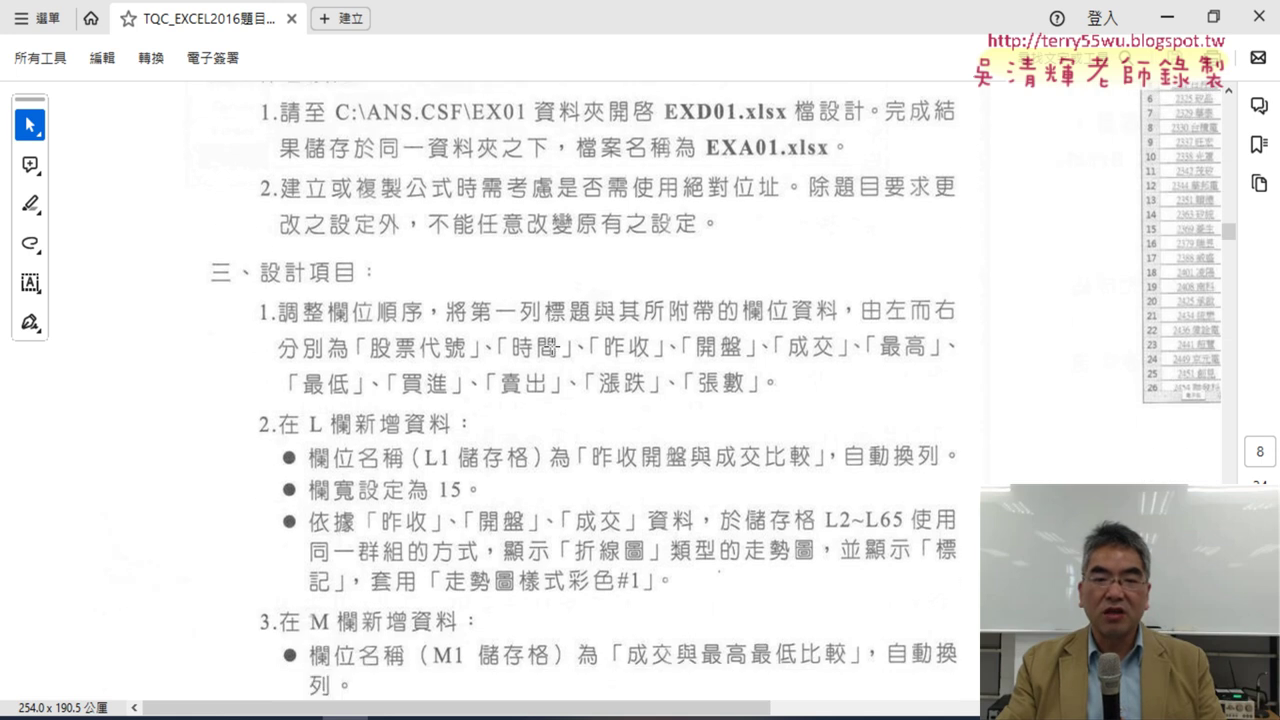
{"action": "scroll", "coordinate": [552, 346], "scroll_direction": "down", "scroll_amount": 1}
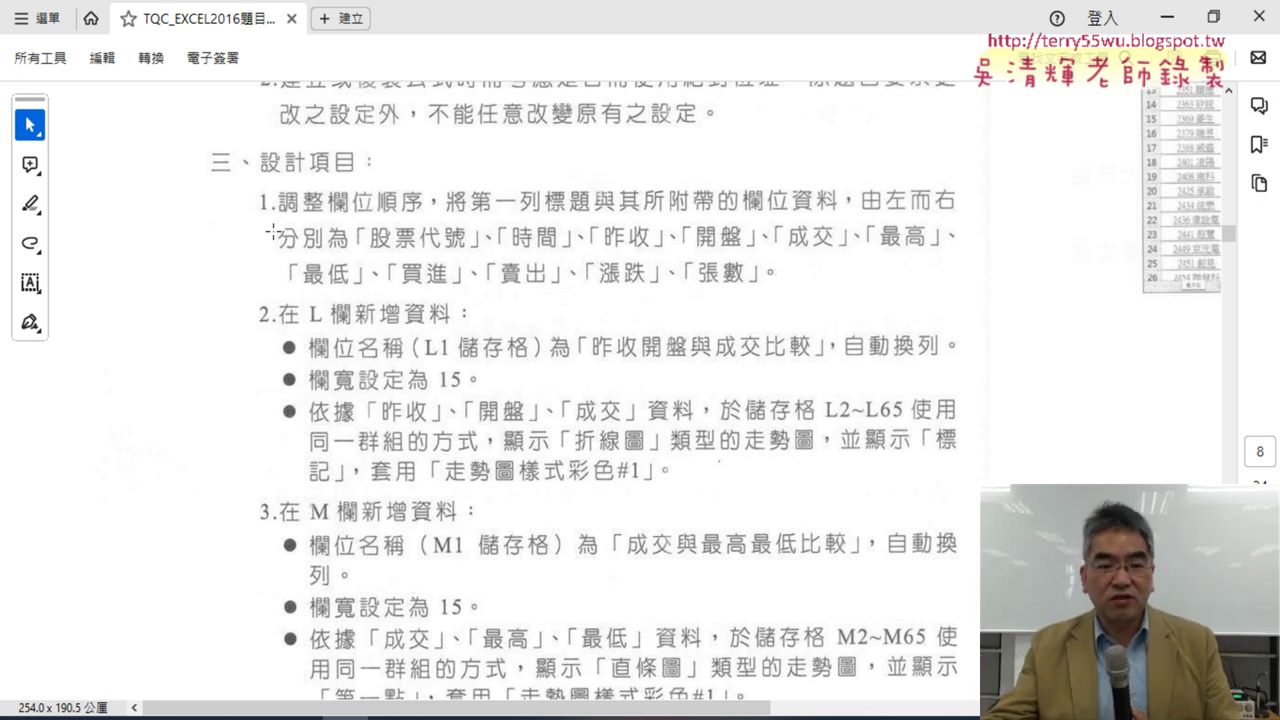
Bring up the TQC certification page and highlight the 專業級 row with its 3題 and 5題 practical counts
{"action": "mouse_move", "coordinate": [250, 712]}
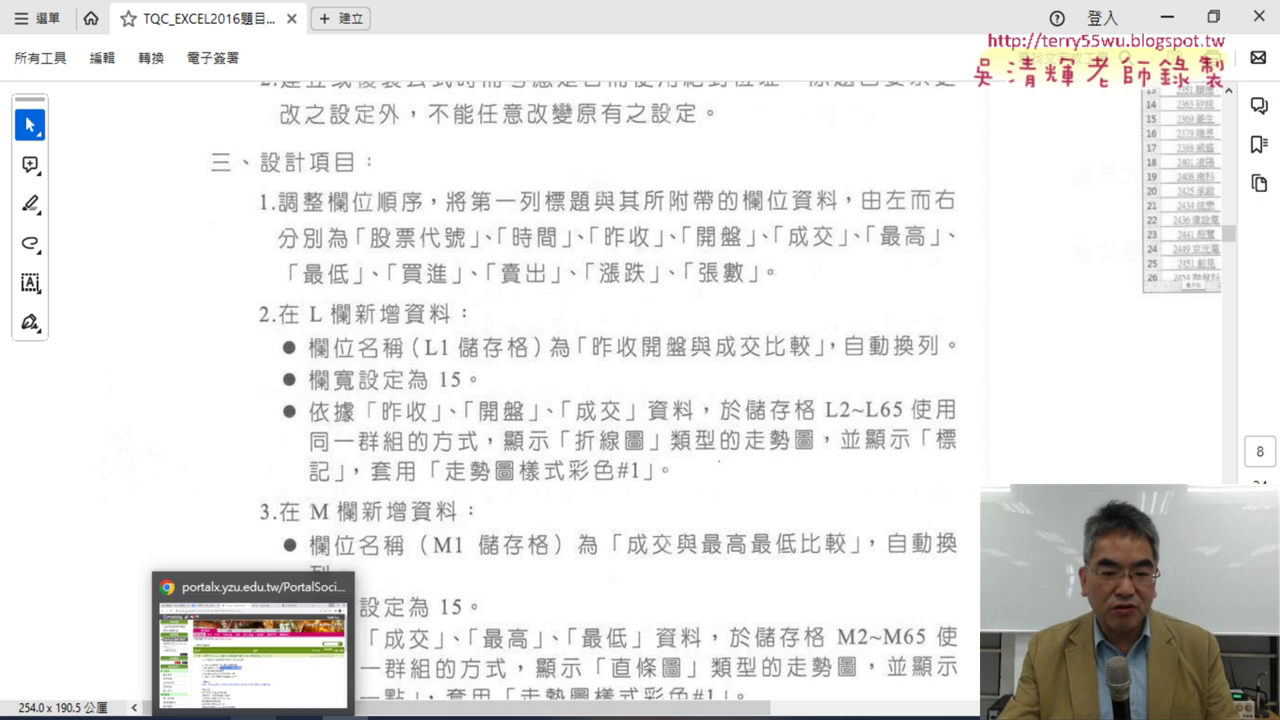
{"action": "left_click", "coordinate": [255, 625]}
{"action": "left_click", "coordinate": [930, 17]}
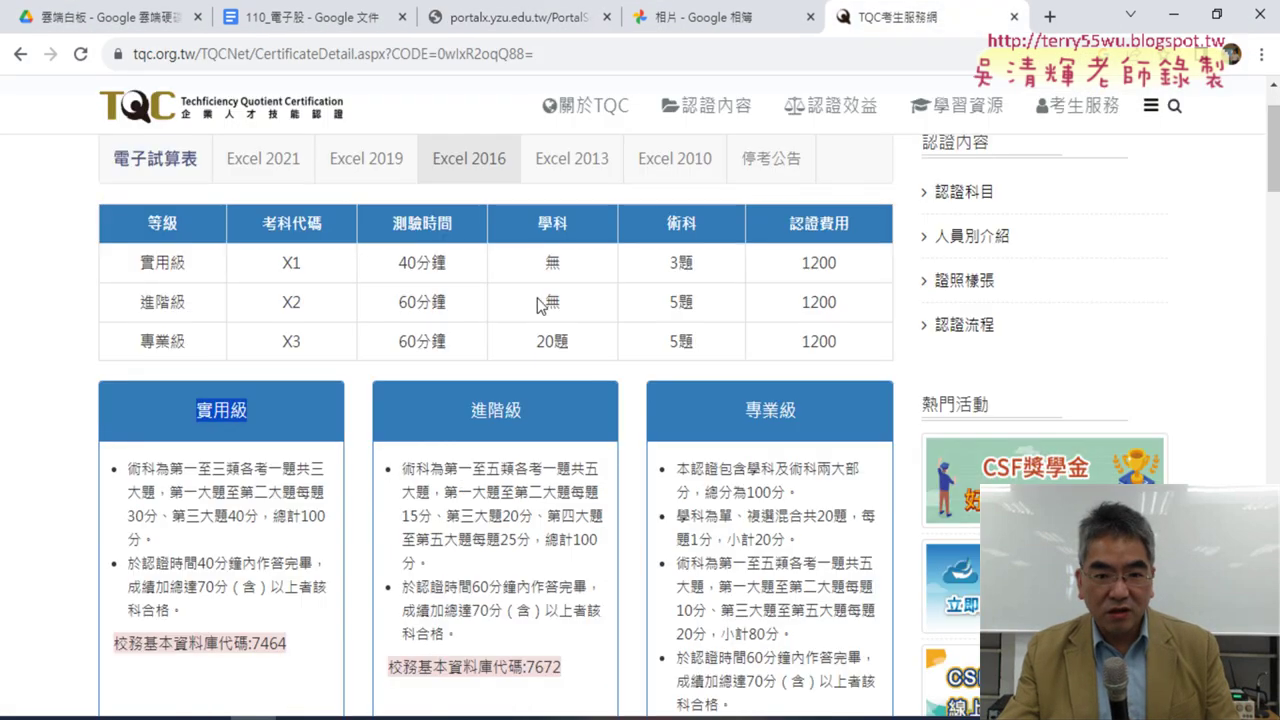
{"action": "left_click_drag", "start_coordinate": [142, 346], "coordinate": [840, 356]}
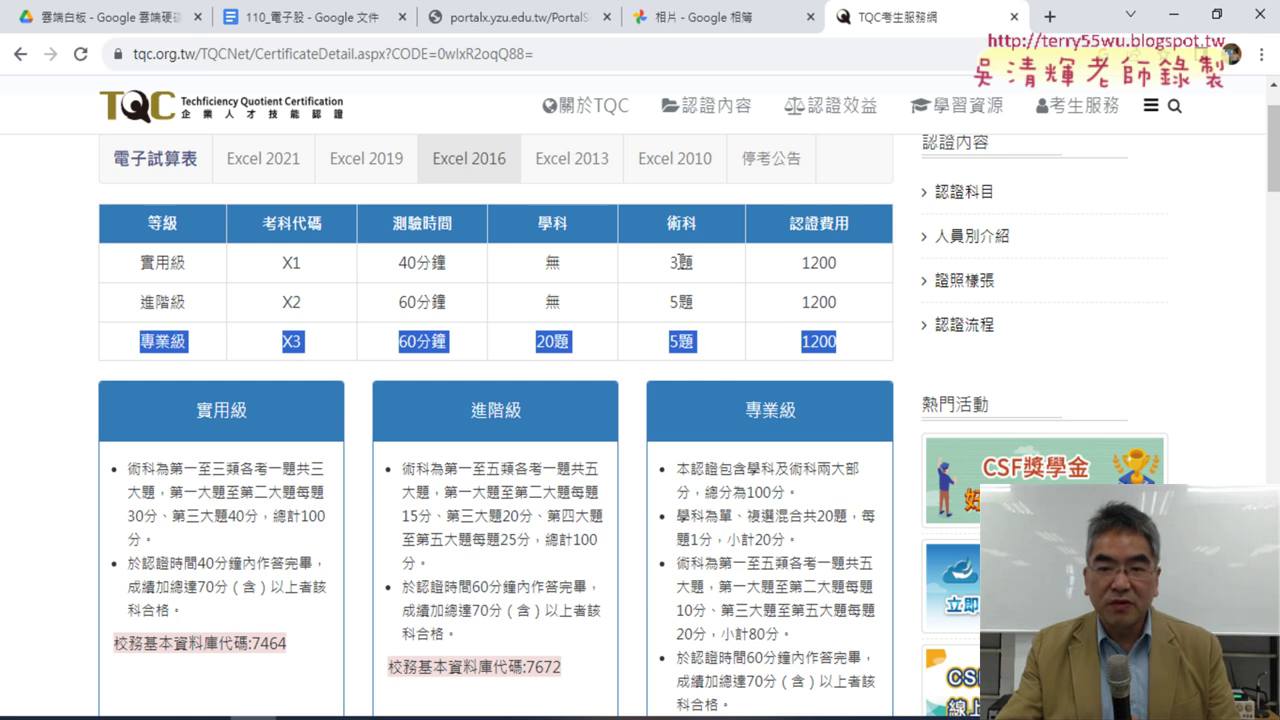
{"action": "left_click_drag", "start_coordinate": [668, 262], "coordinate": [696, 263]}
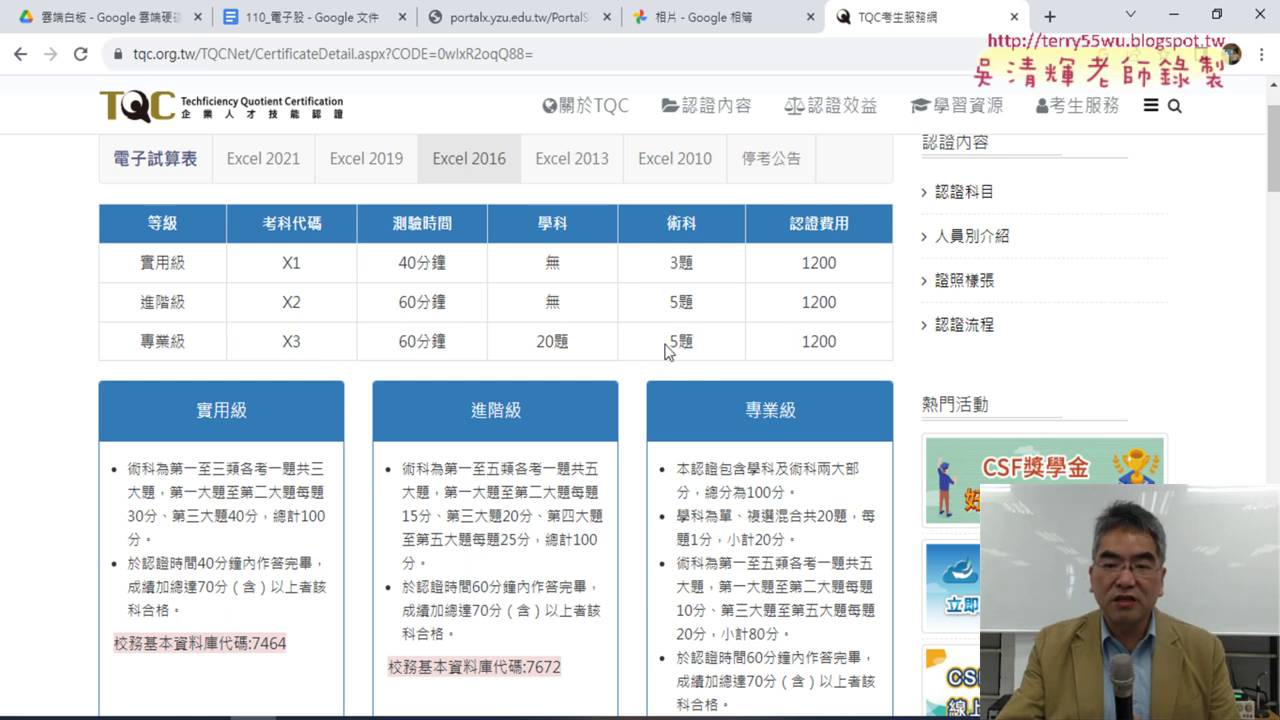
{"action": "left_click_drag", "start_coordinate": [667, 341], "coordinate": [699, 343]}
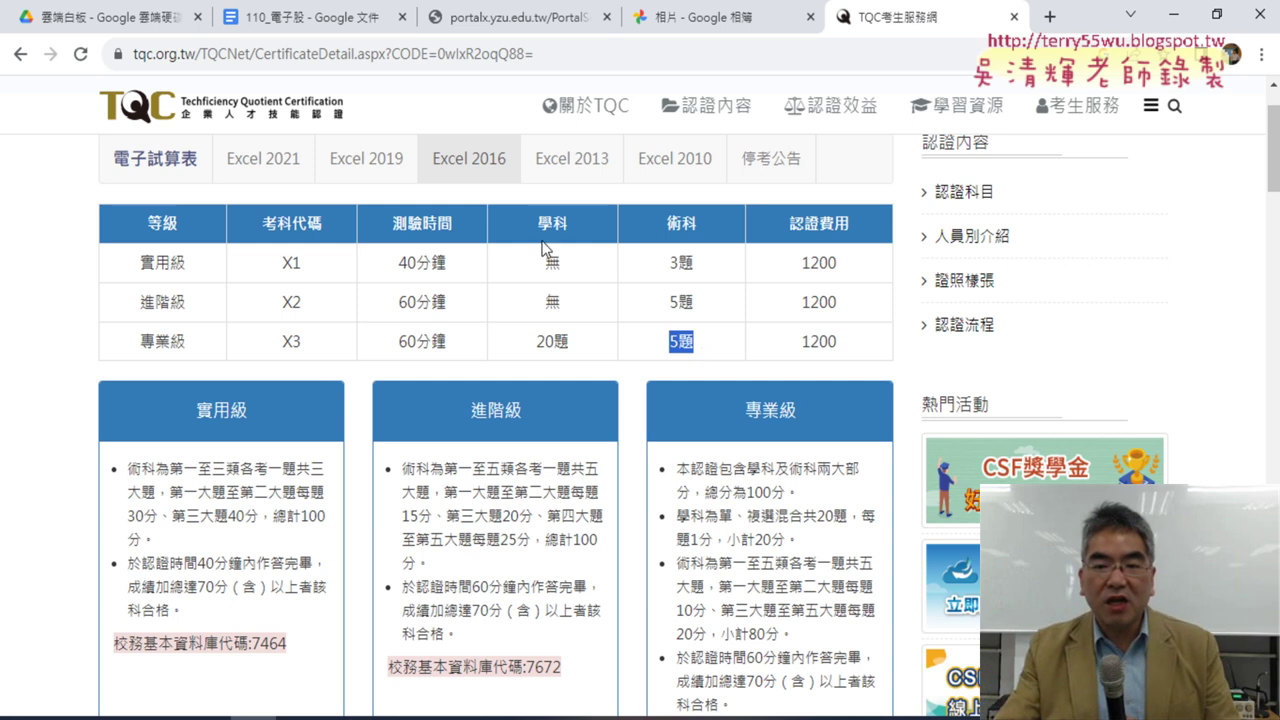
Highlight the 專業級 20題 written questions and 60分鐘 test time, then hide Chrome
{"action": "left_click_drag", "start_coordinate": [538, 224], "coordinate": [568, 225]}
{"action": "left_click_drag", "start_coordinate": [530, 342], "coordinate": [599, 342]}
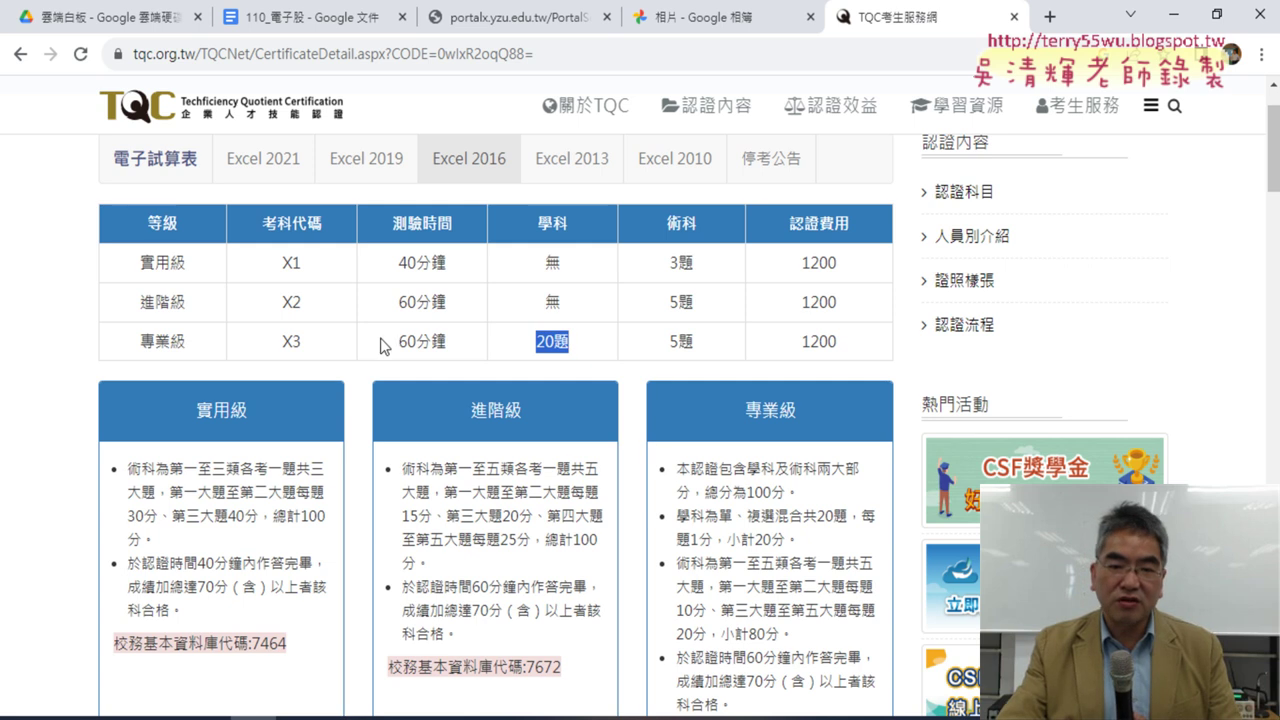
{"action": "left_click_drag", "start_coordinate": [390, 342], "coordinate": [453, 342]}
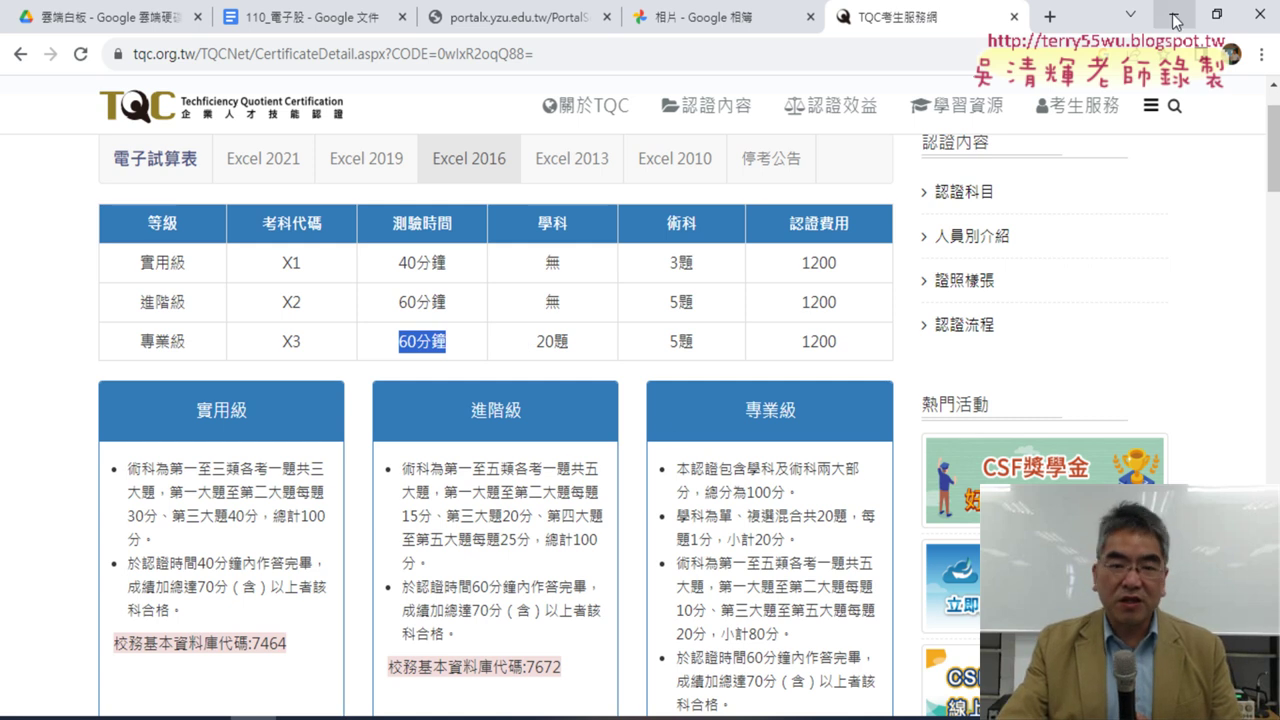
{"action": "left_click_drag", "start_coordinate": [131, 341], "coordinate": [870, 343]}
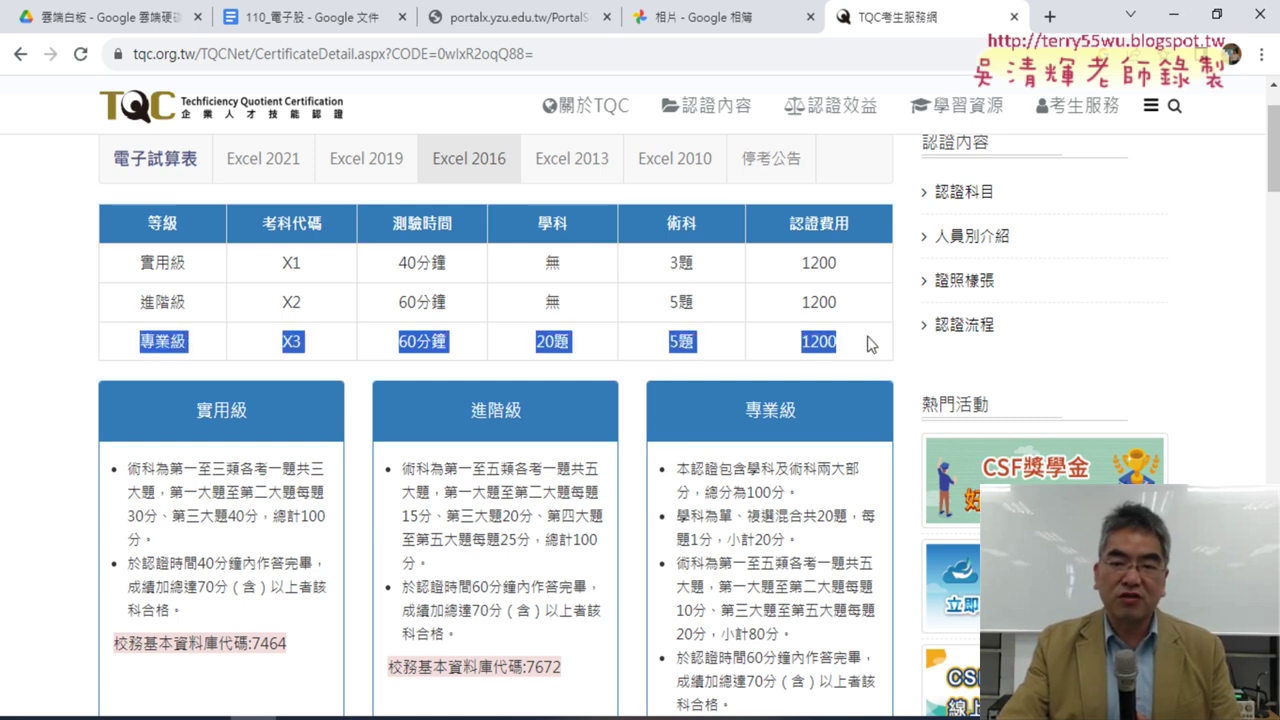
{"action": "left_click", "coordinate": [1174, 23]}
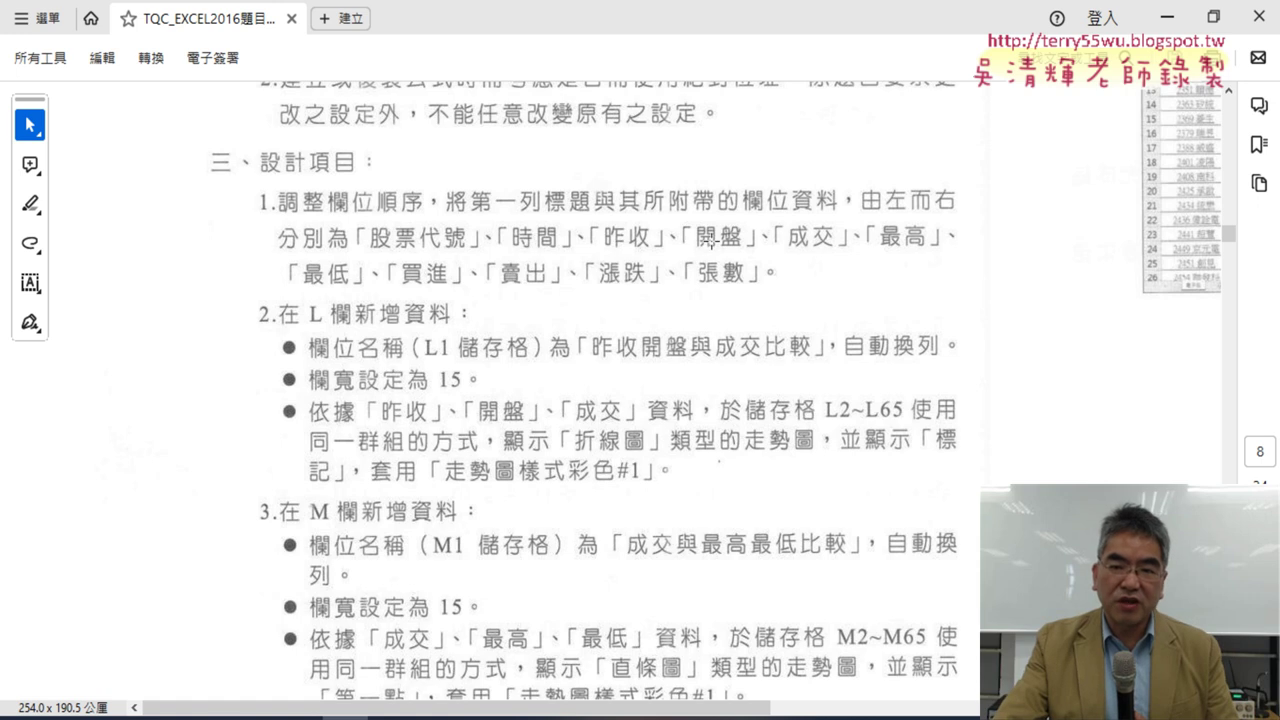
Restore EXD01 as a smaller window over the PDF and select the 昨收 column H
{"action": "mouse_move", "coordinate": [390, 716]}
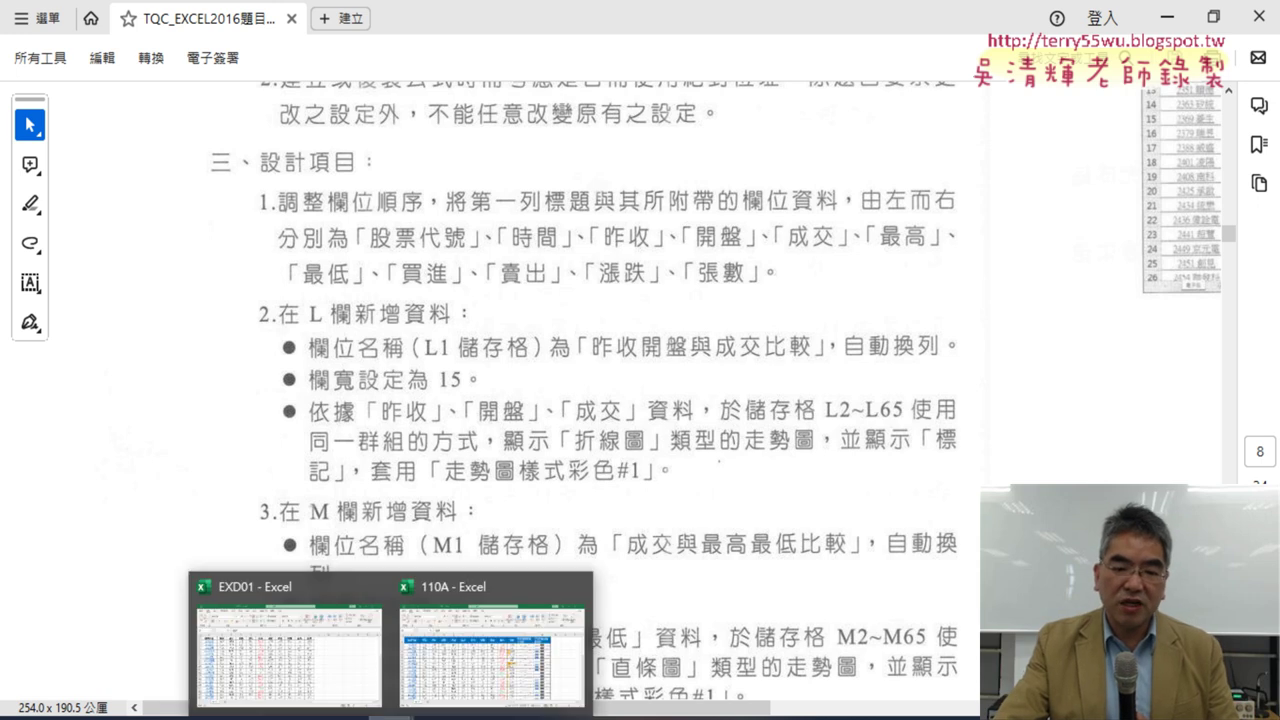
{"action": "left_click", "coordinate": [290, 650]}
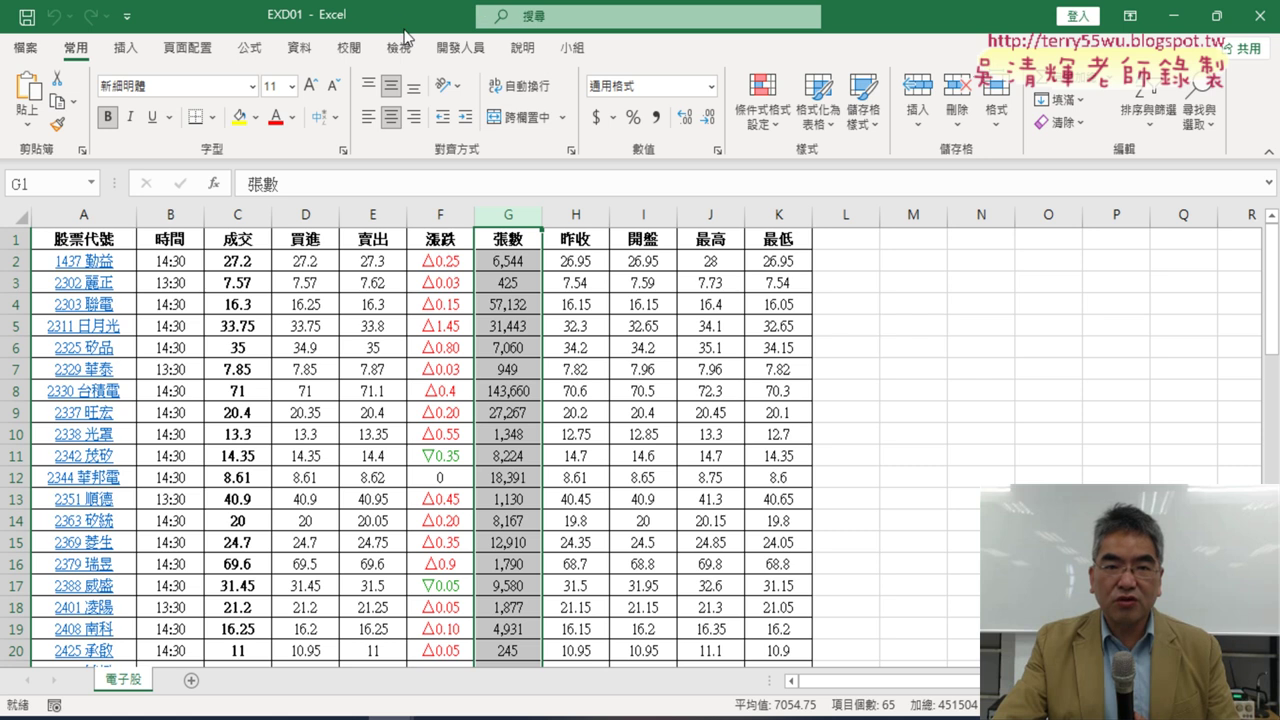
{"action": "left_click_drag", "start_coordinate": [405, 25], "coordinate": [561, 337]}
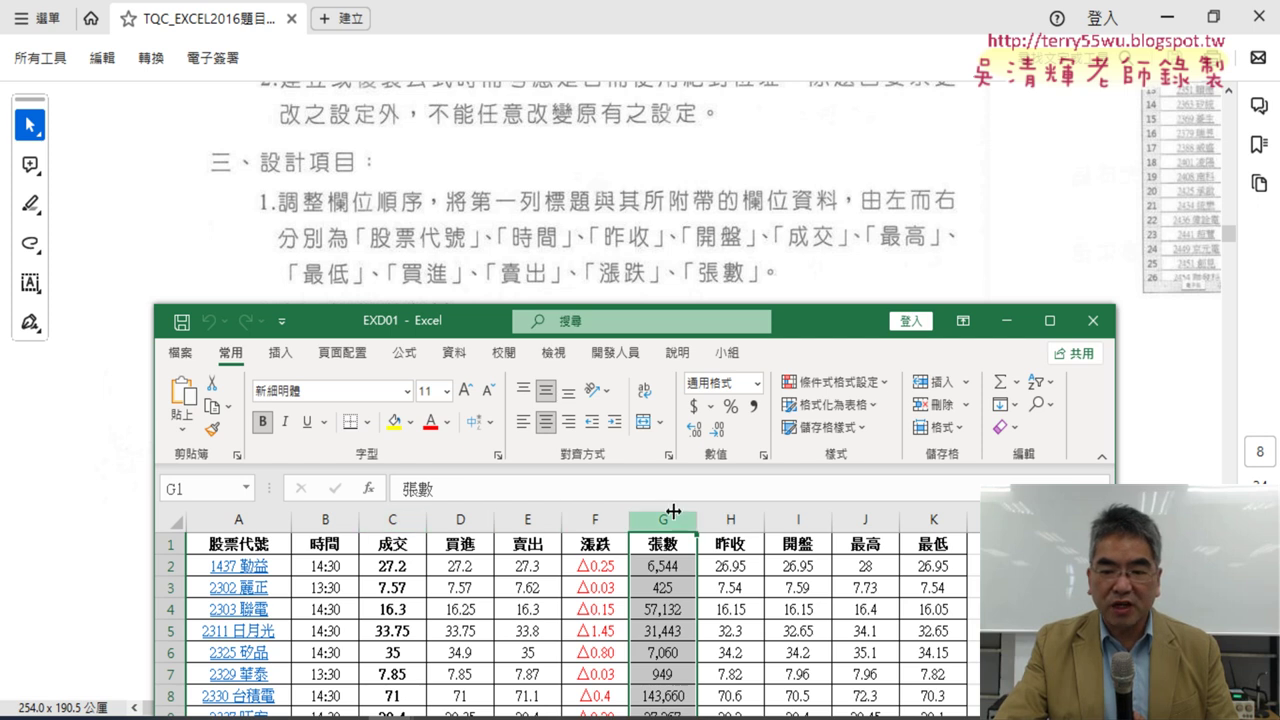
{"action": "left_click", "coordinate": [731, 518]}
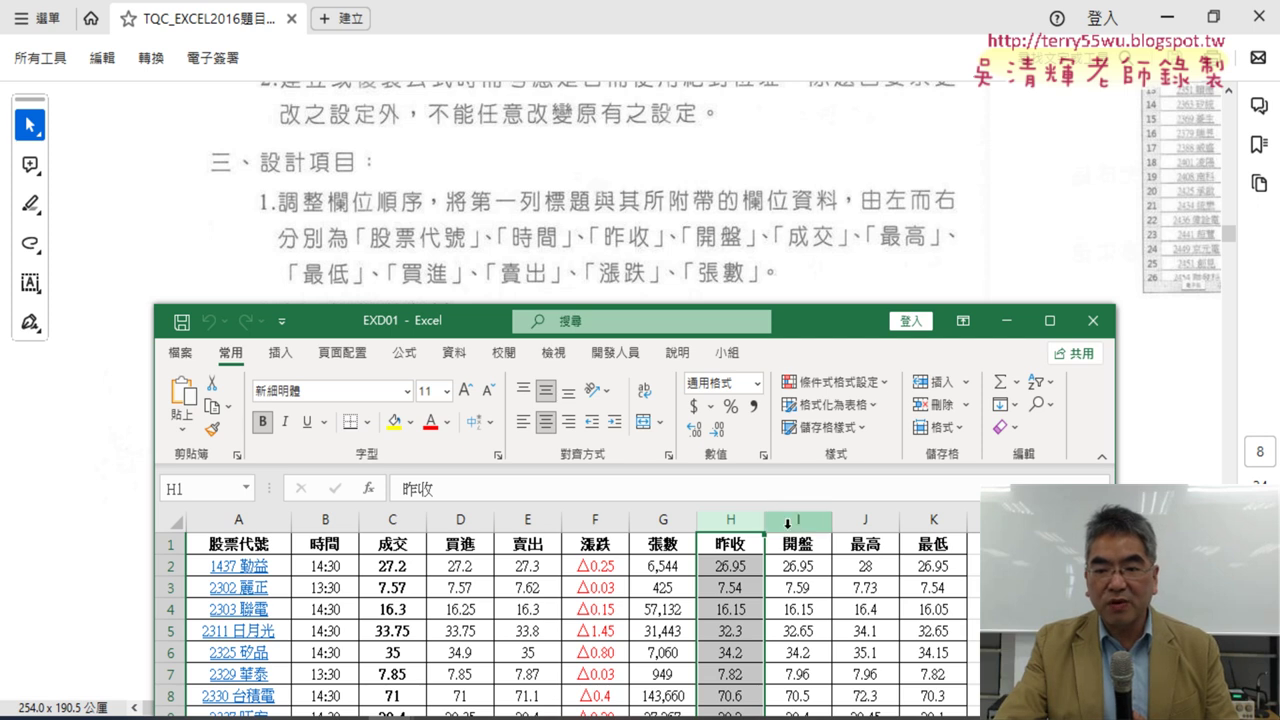
Move the 昨收 and 開盤 columns (H:I) in front of 成交 in column C
{"action": "left_click_drag", "start_coordinate": [790, 521], "coordinate": [726, 519]}
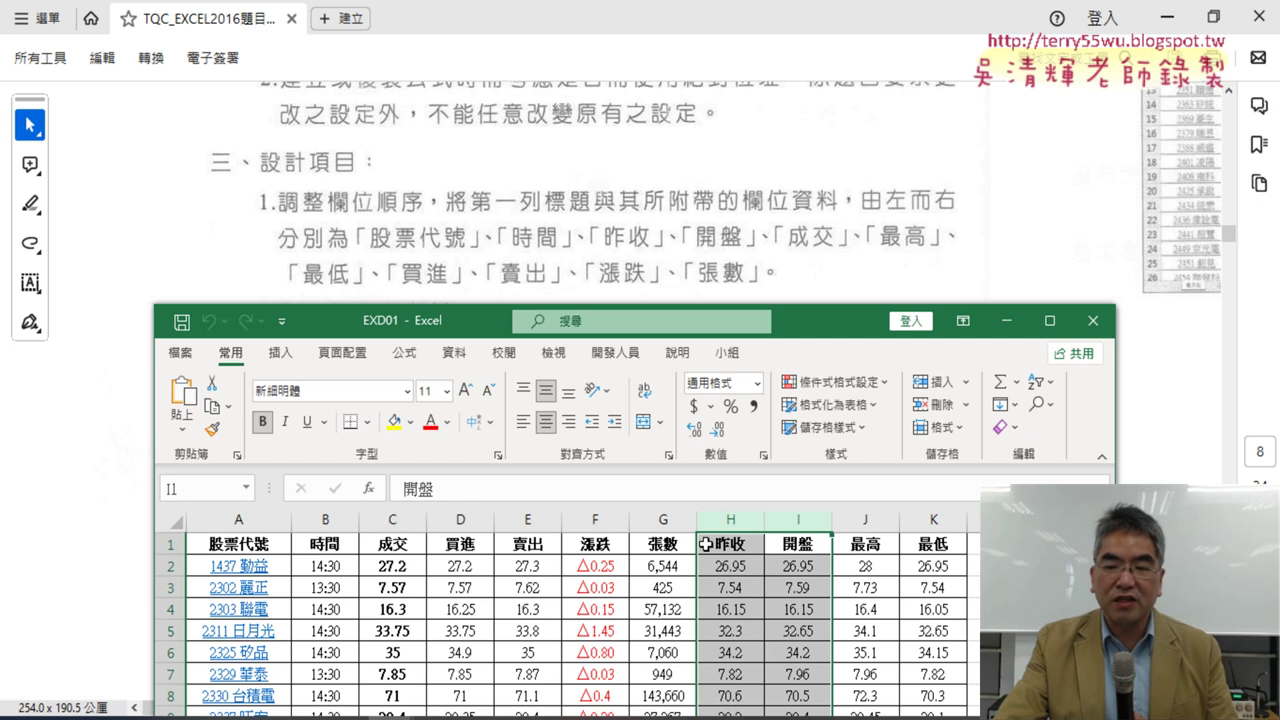
{"action": "left_click_drag", "start_coordinate": [735, 518], "coordinate": [798, 518]}
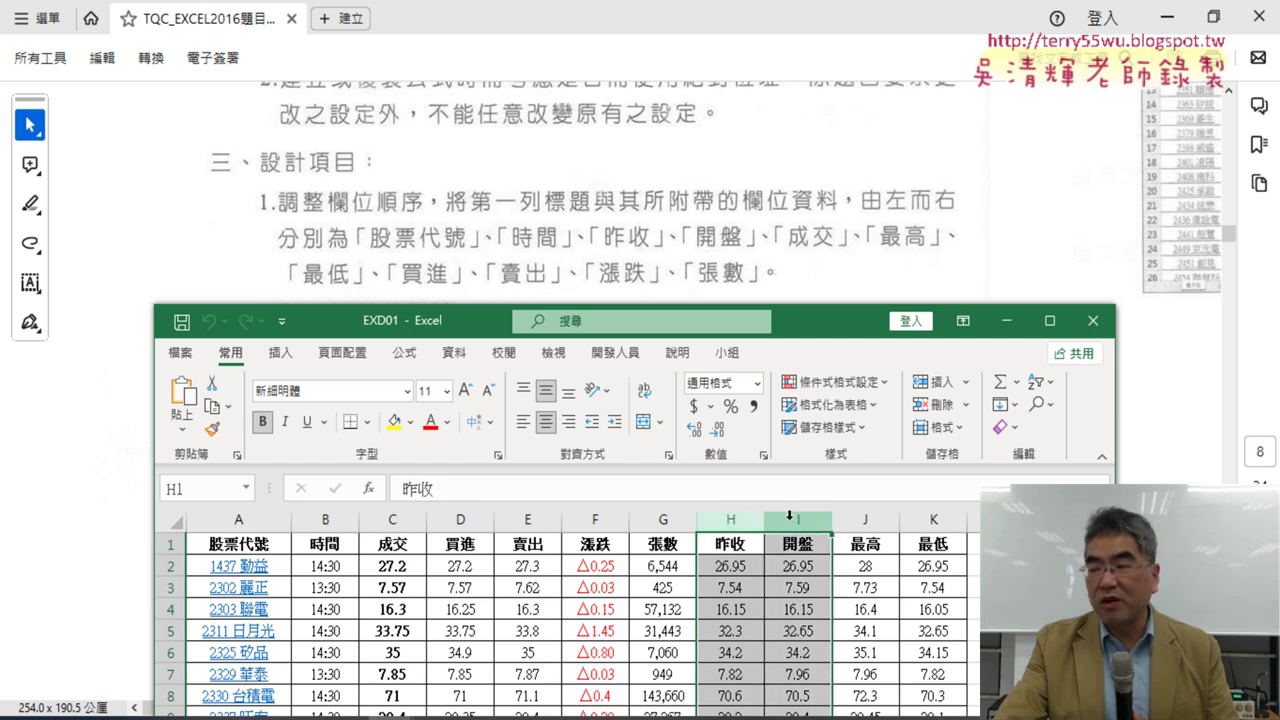
{"action": "right_click", "coordinate": [738, 520]}
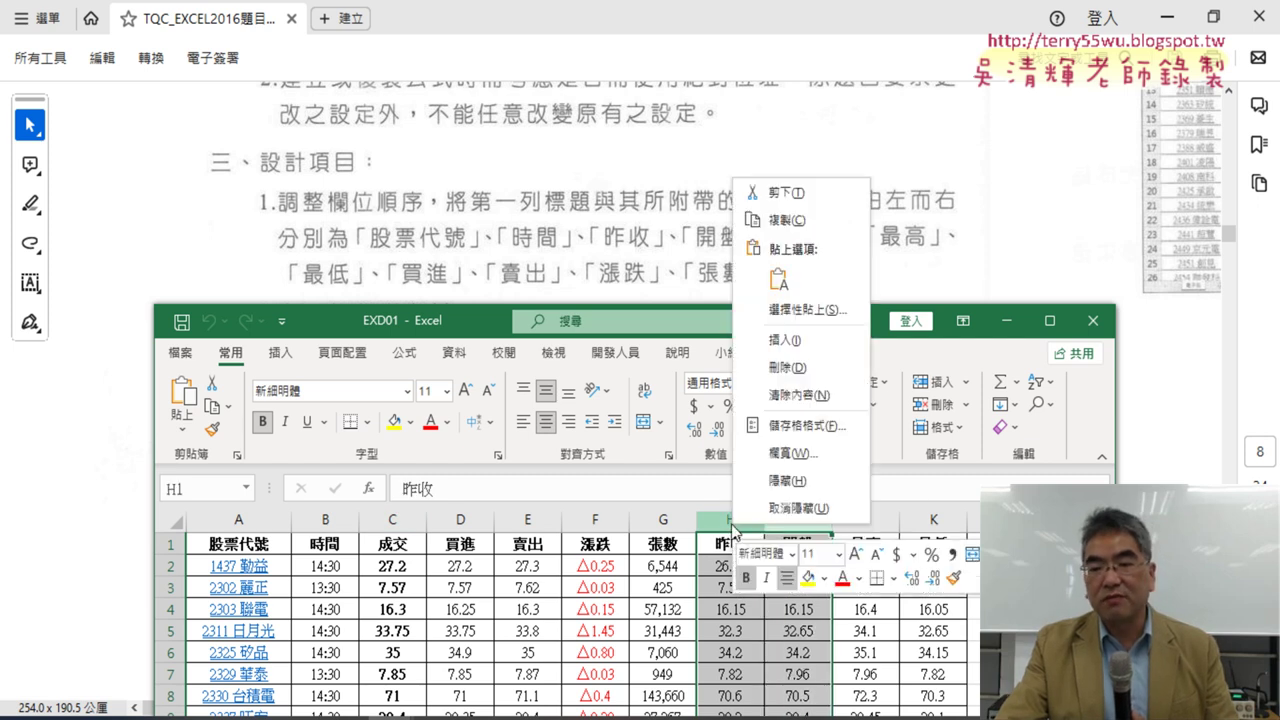
{"action": "left_click", "coordinate": [795, 193]}
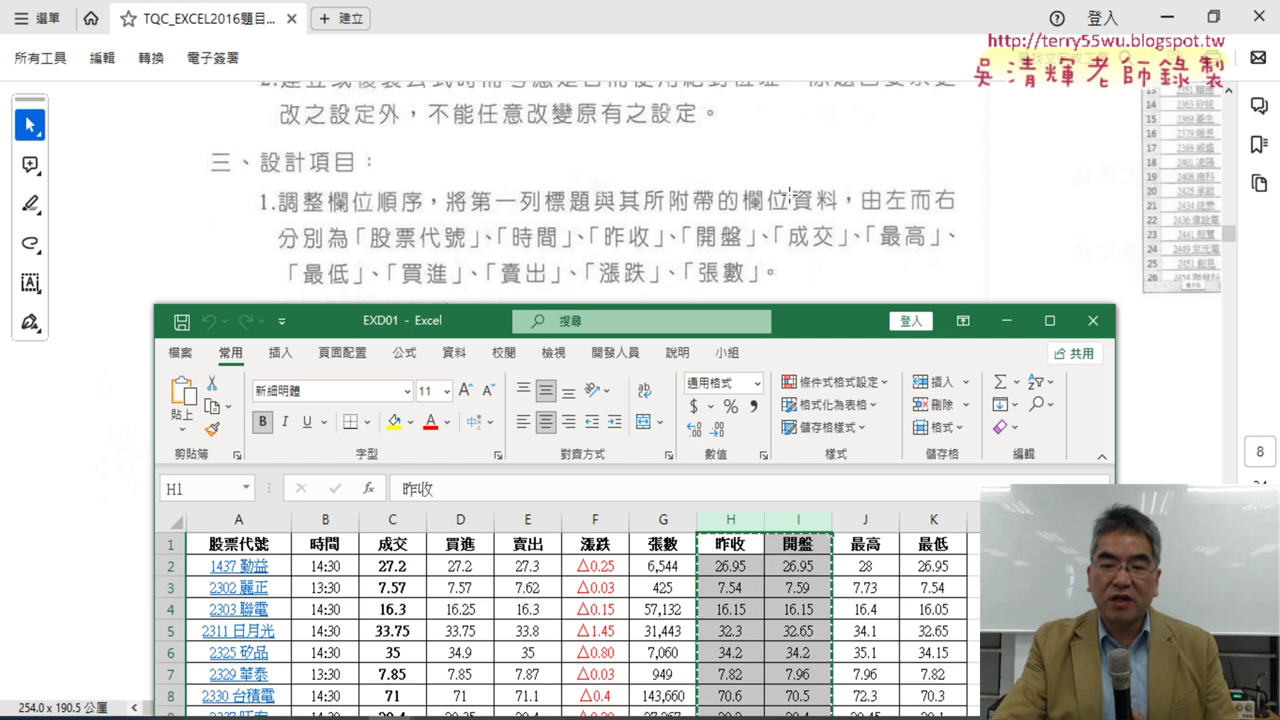
{"action": "left_click", "coordinate": [392, 520]}
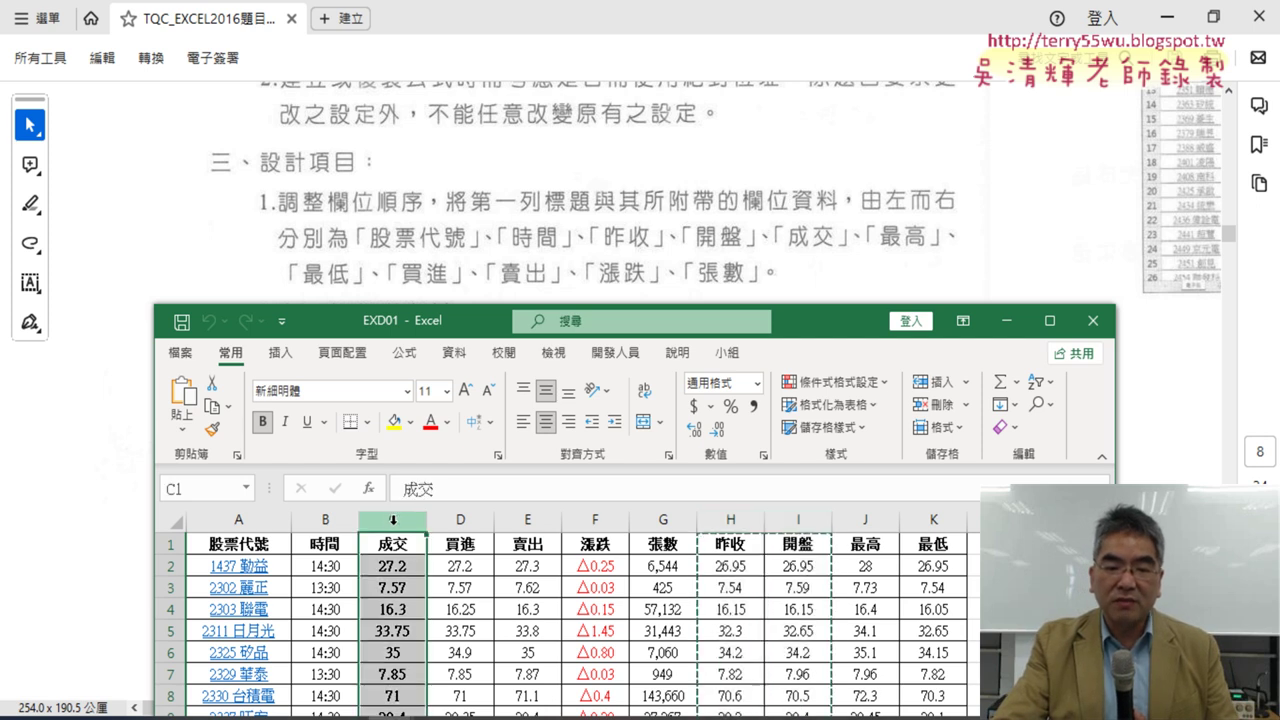
{"action": "right_click", "coordinate": [393, 521]}
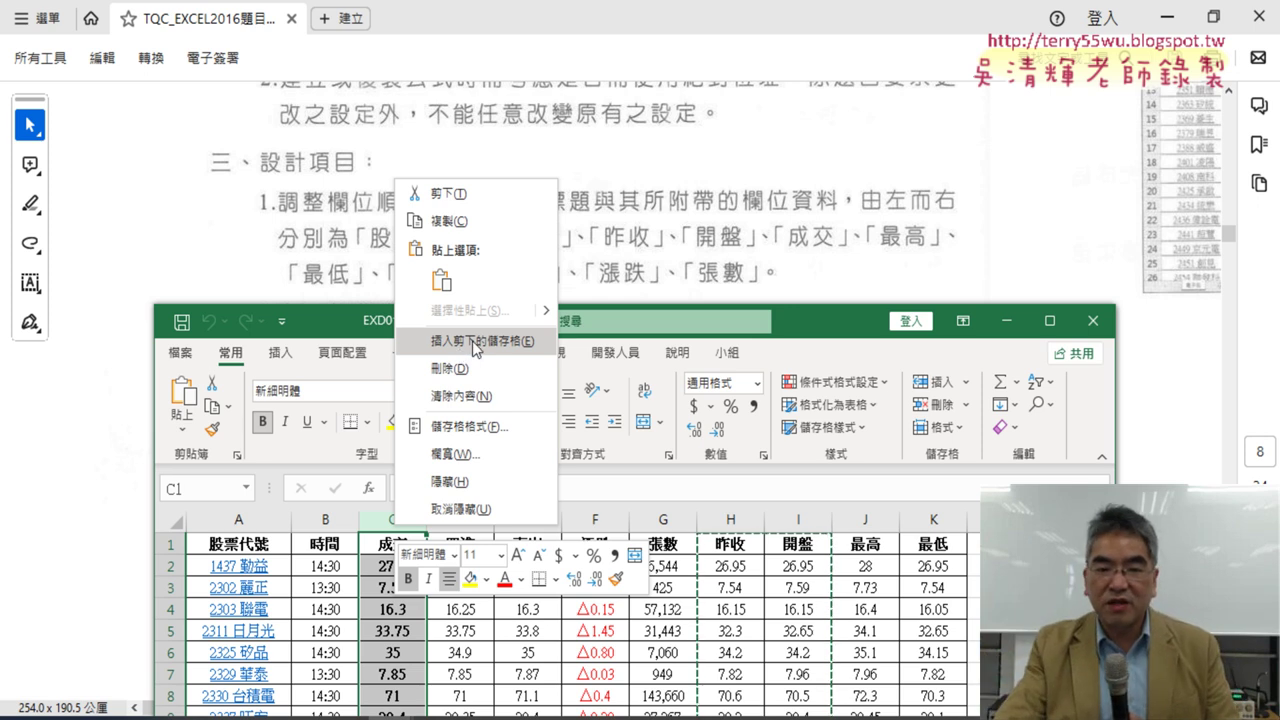
{"action": "left_click", "coordinate": [476, 341]}
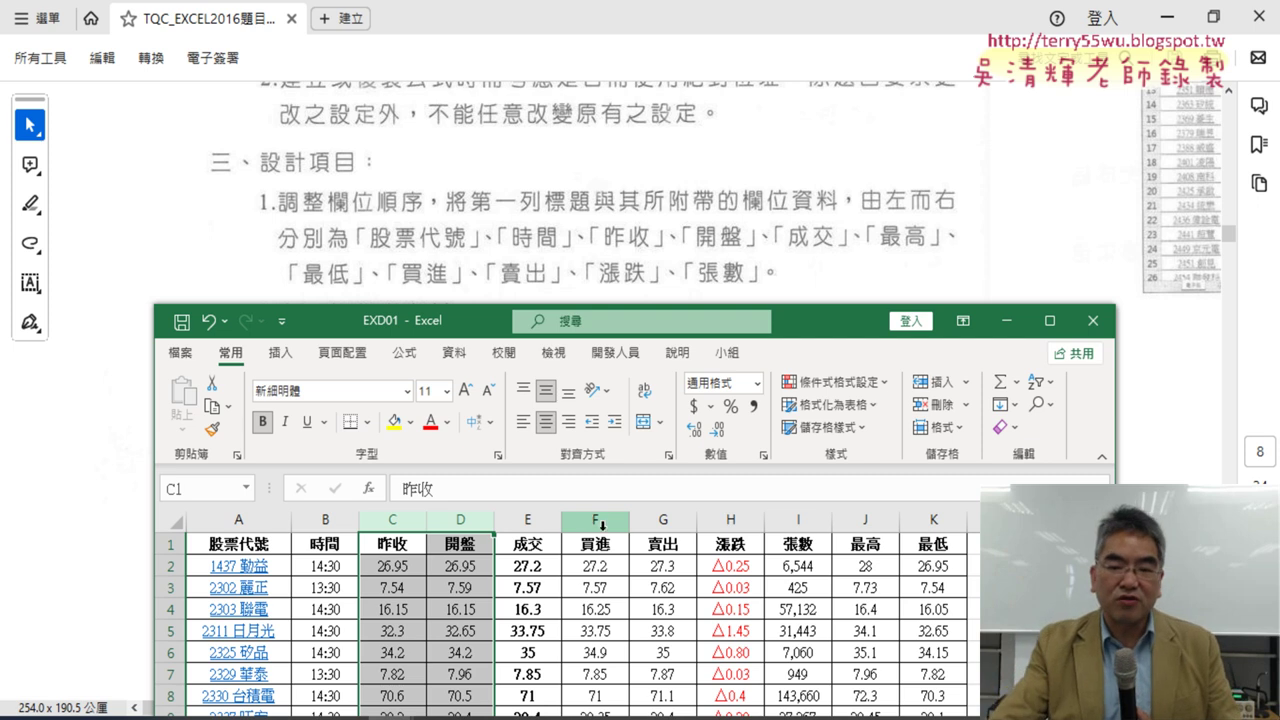
Move the 最高 and 最低 columns (J:K) in front of 買進 in column F, then maximize the window
{"action": "left_click_drag", "start_coordinate": [865, 519], "coordinate": [933, 519]}
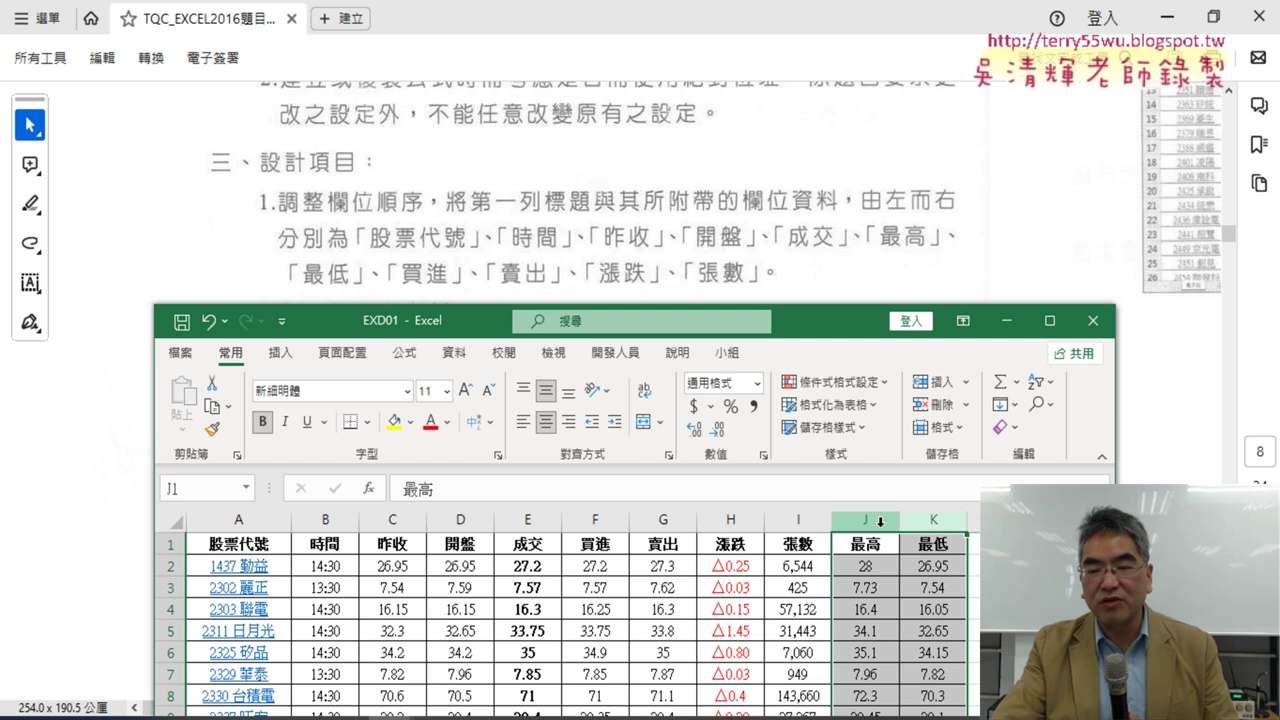
{"action": "right_click", "coordinate": [880, 521]}
{"action": "left_click", "coordinate": [943, 193]}
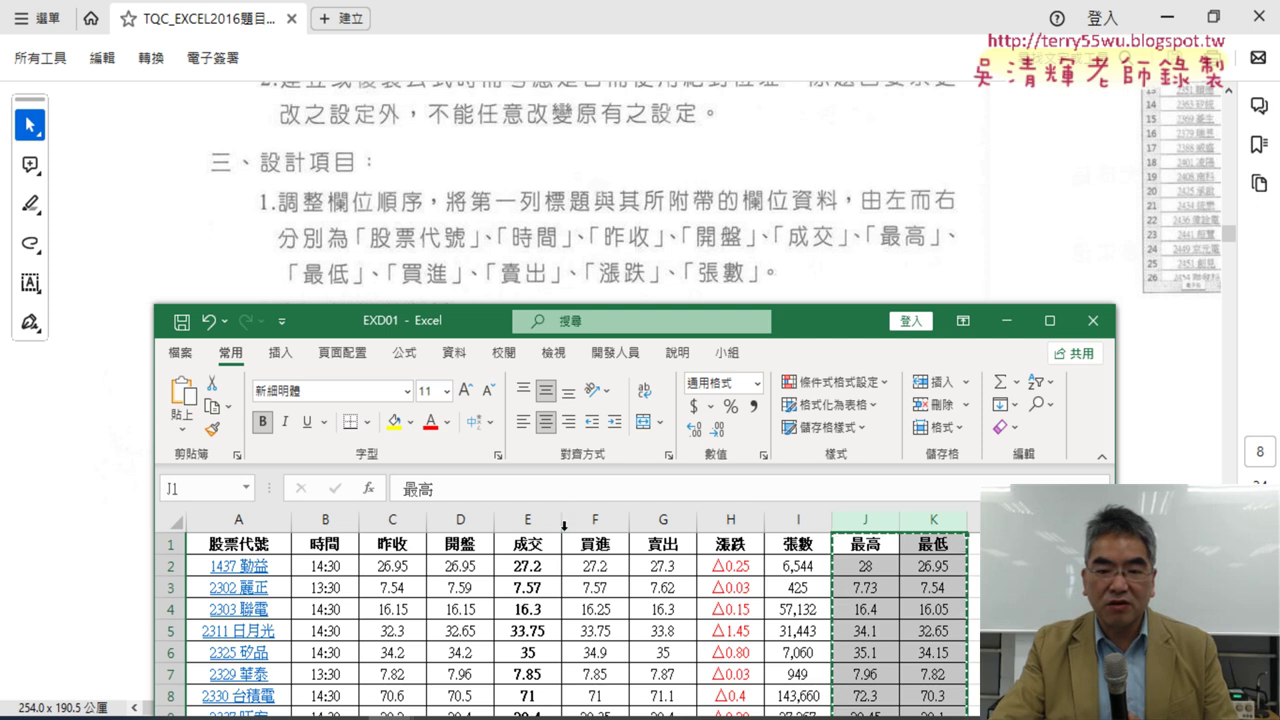
{"action": "left_click", "coordinate": [605, 522]}
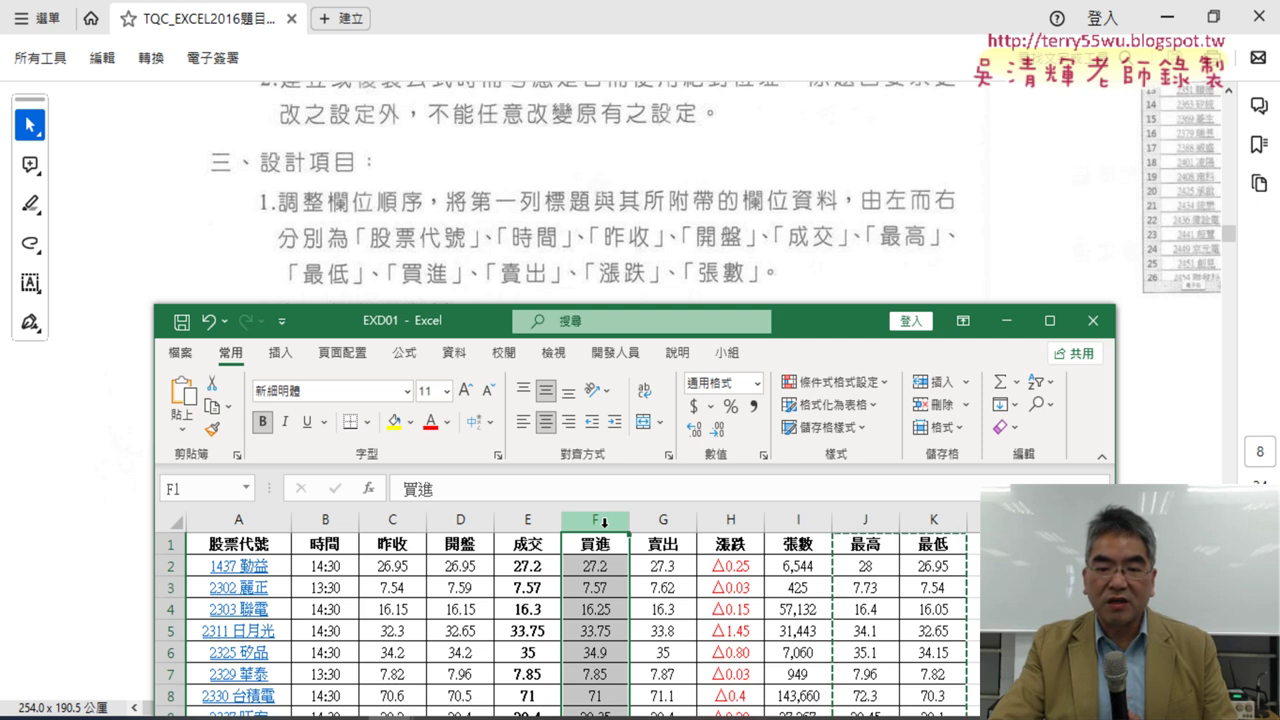
{"action": "right_click", "coordinate": [604, 522]}
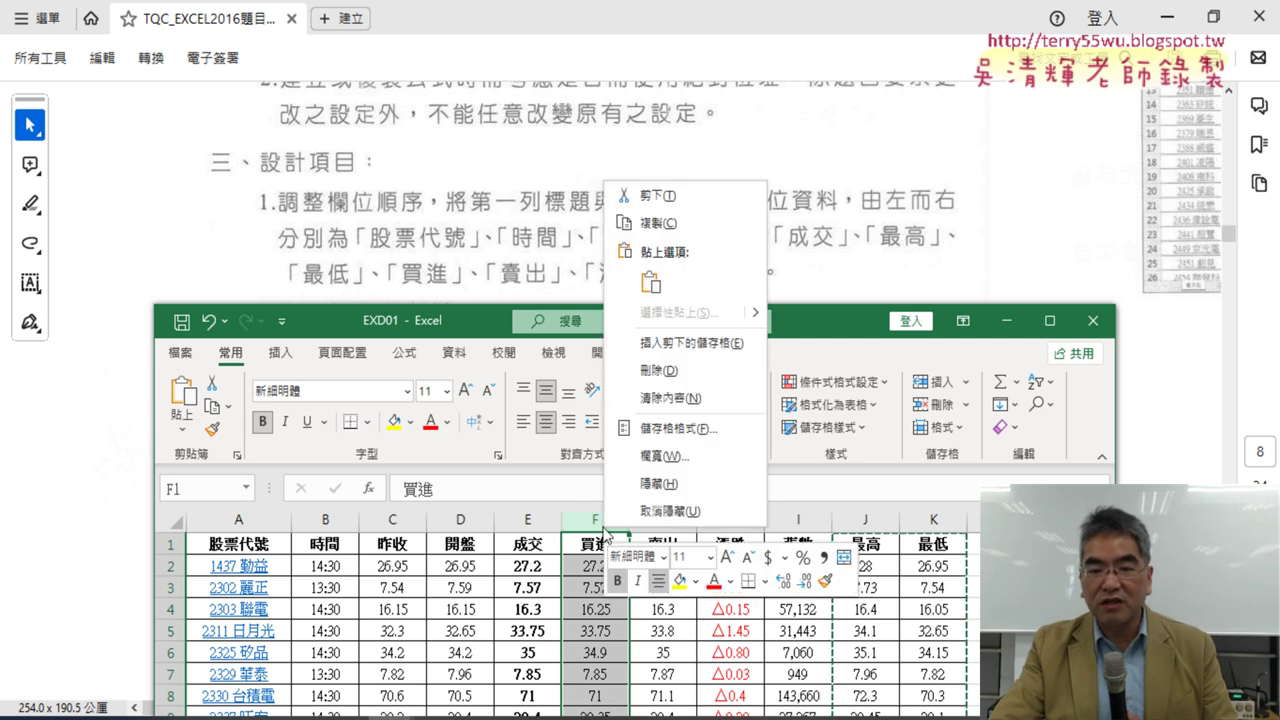
{"action": "left_click", "coordinate": [675, 341]}
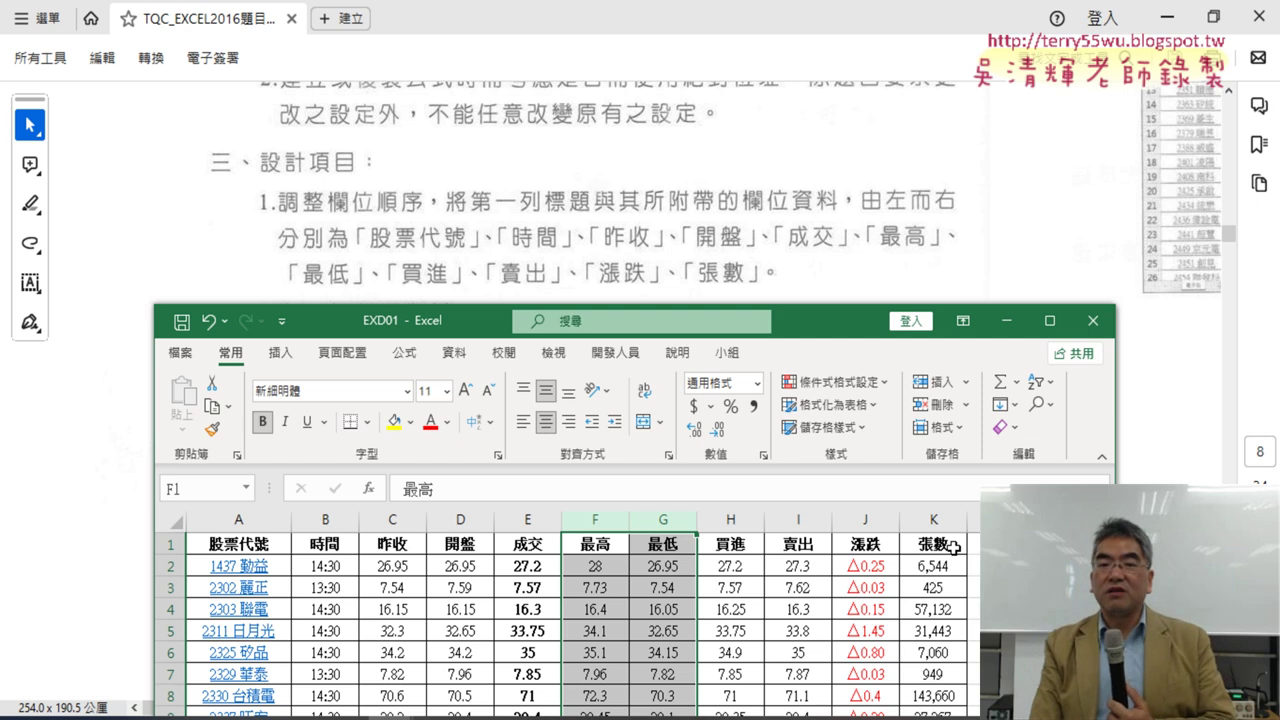
{"action": "left_click", "coordinate": [953, 546], "text": "ctrl"}
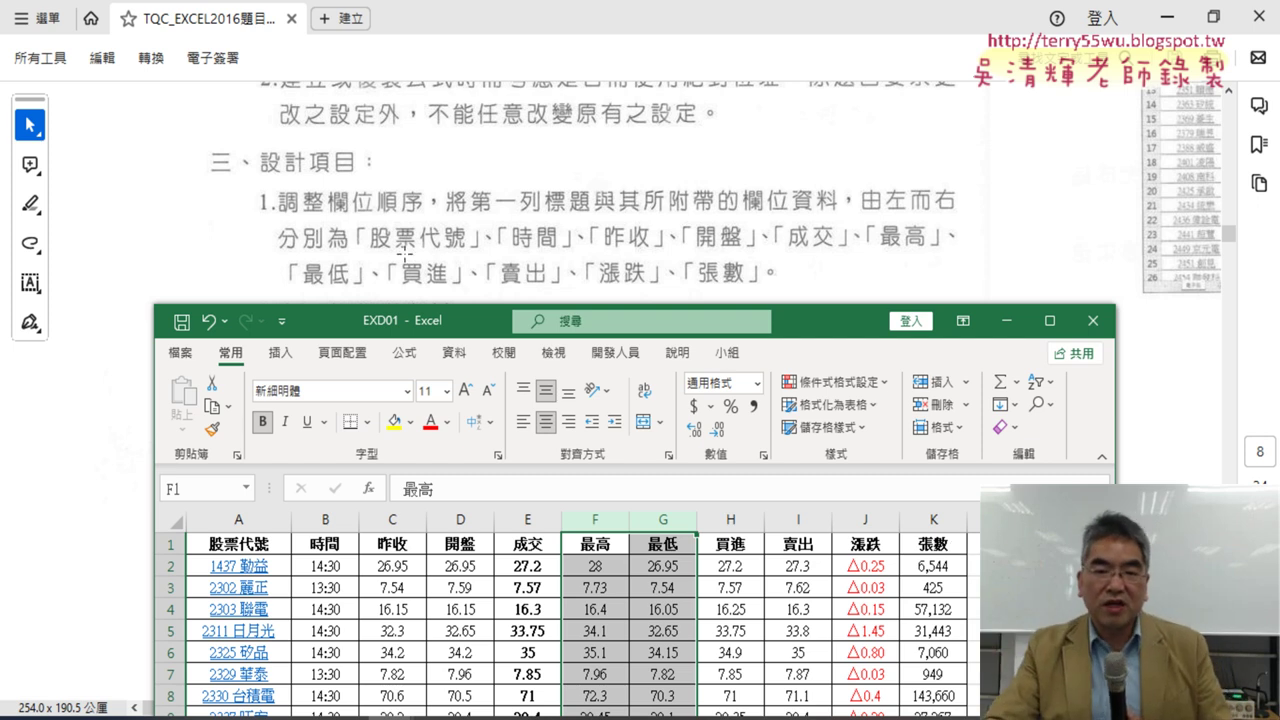
{"action": "left_click", "coordinate": [1050, 322]}
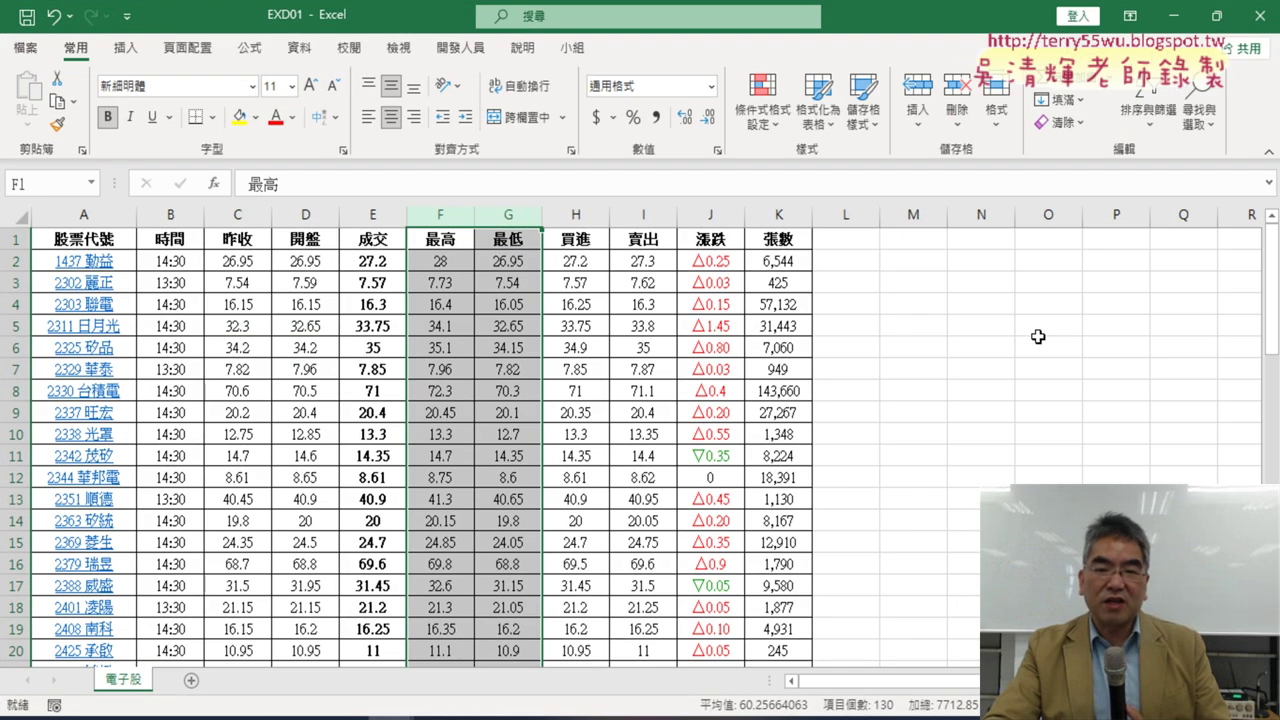
Restore EXD01 over the instructions and verify the new positions of 昨收/開盤 and 最高/最低
{"action": "key", "text": "alt+Tab"}
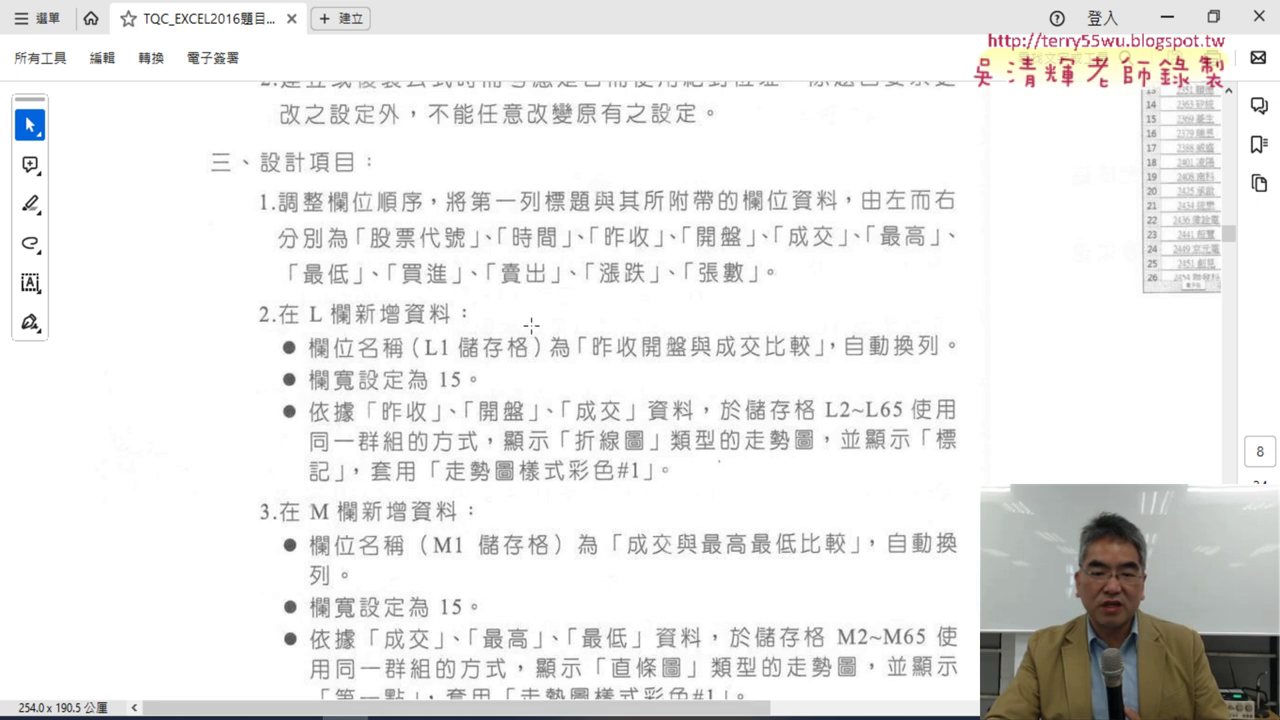
{"action": "mouse_move", "coordinate": [395, 717]}
{"action": "left_click", "coordinate": [322, 650]}
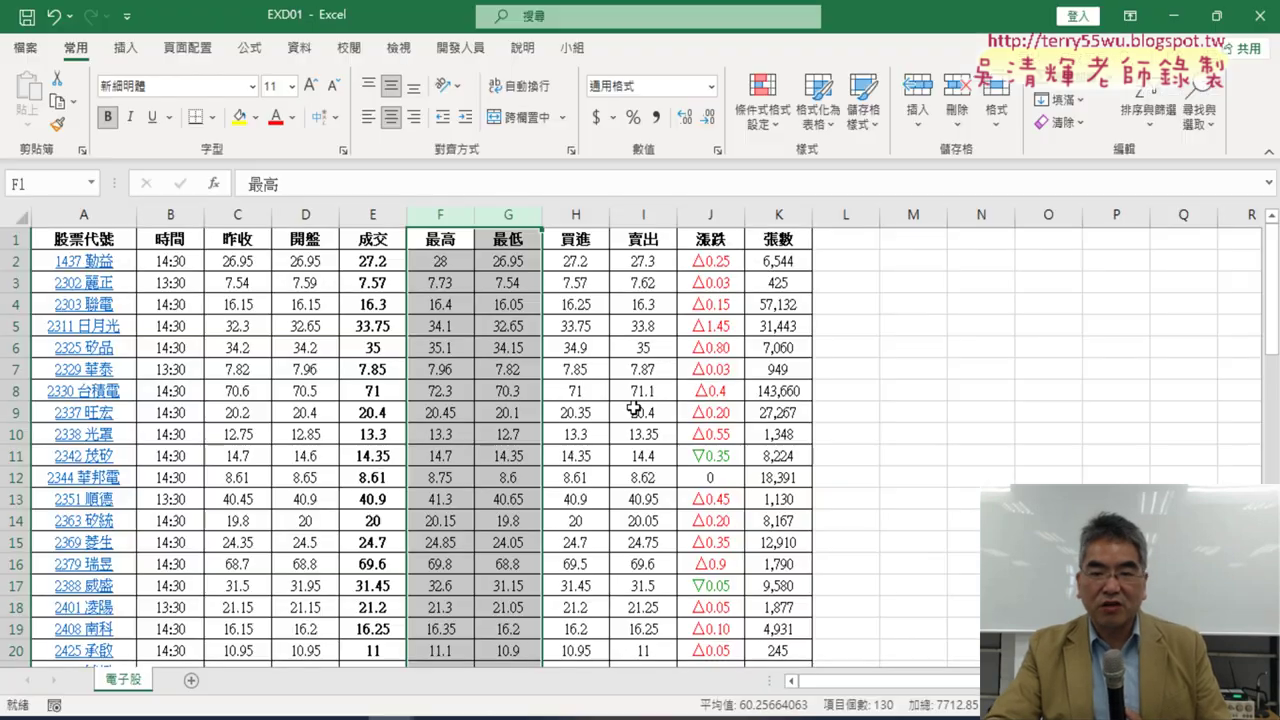
{"action": "left_click_drag", "start_coordinate": [868, 28], "coordinate": [810, 362]}
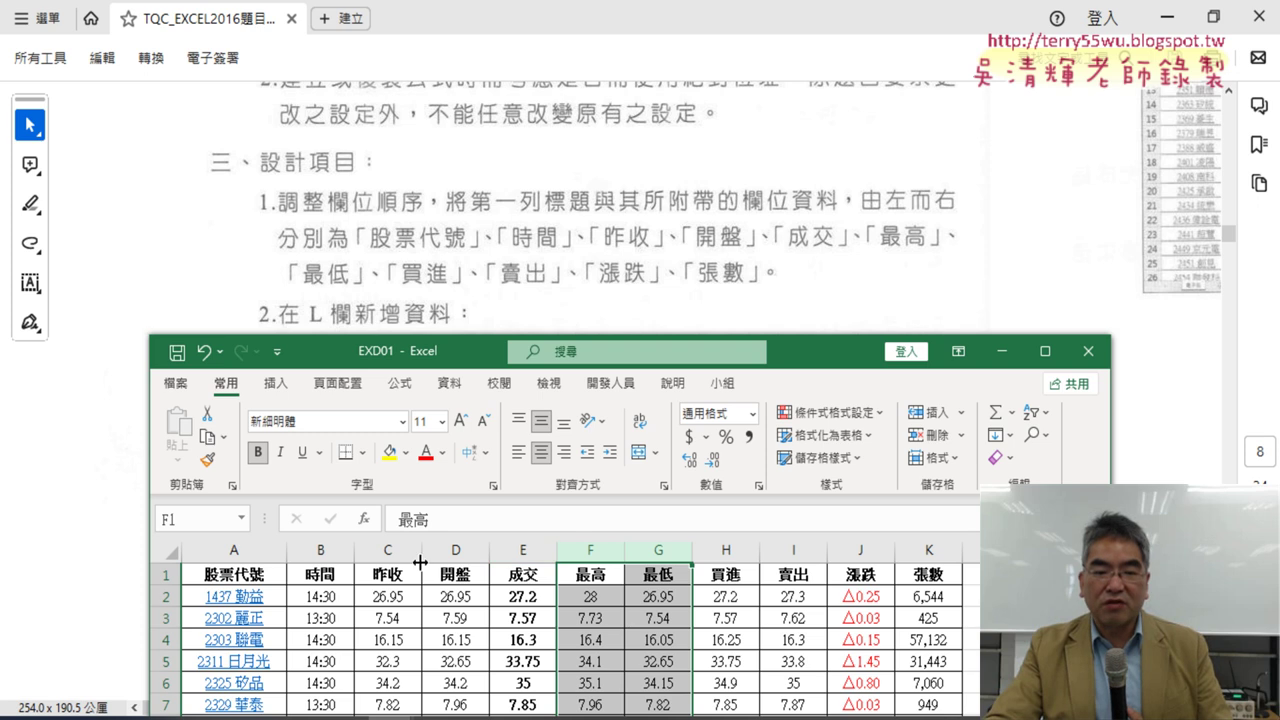
{"action": "left_click_drag", "start_coordinate": [388, 550], "coordinate": [455, 550]}
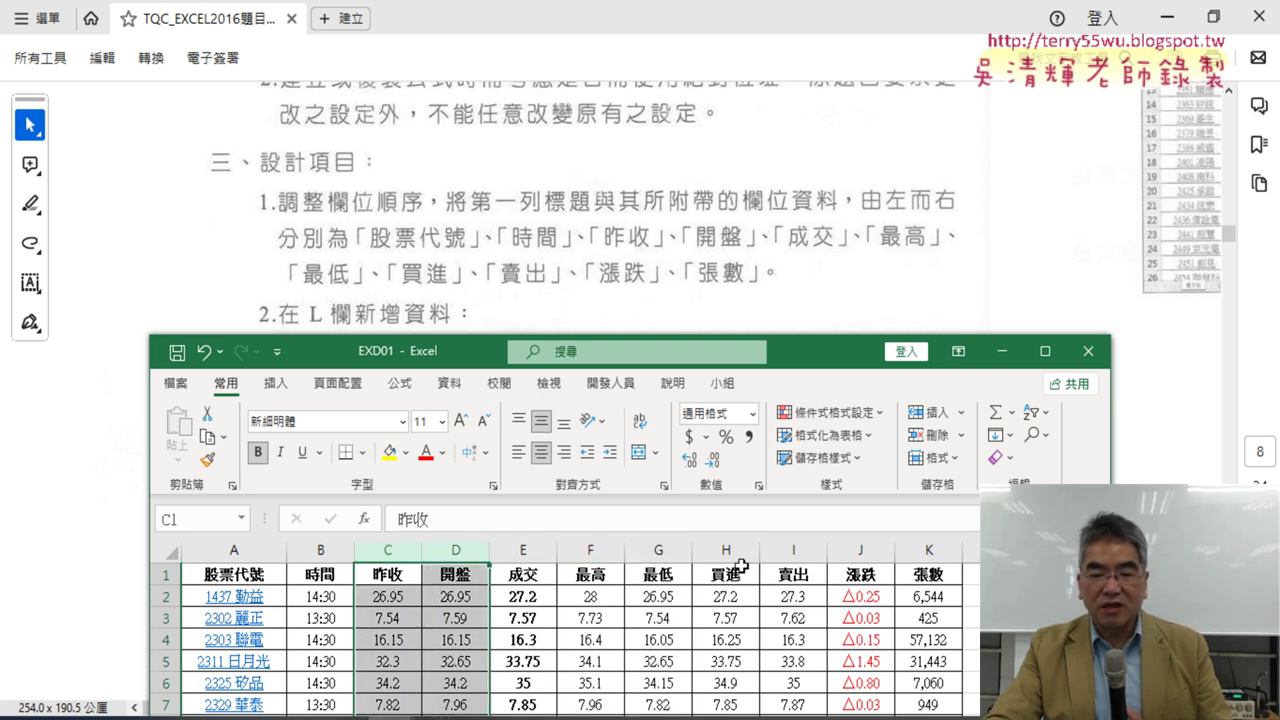
{"action": "left_click_drag", "start_coordinate": [600, 550], "coordinate": [658, 550]}
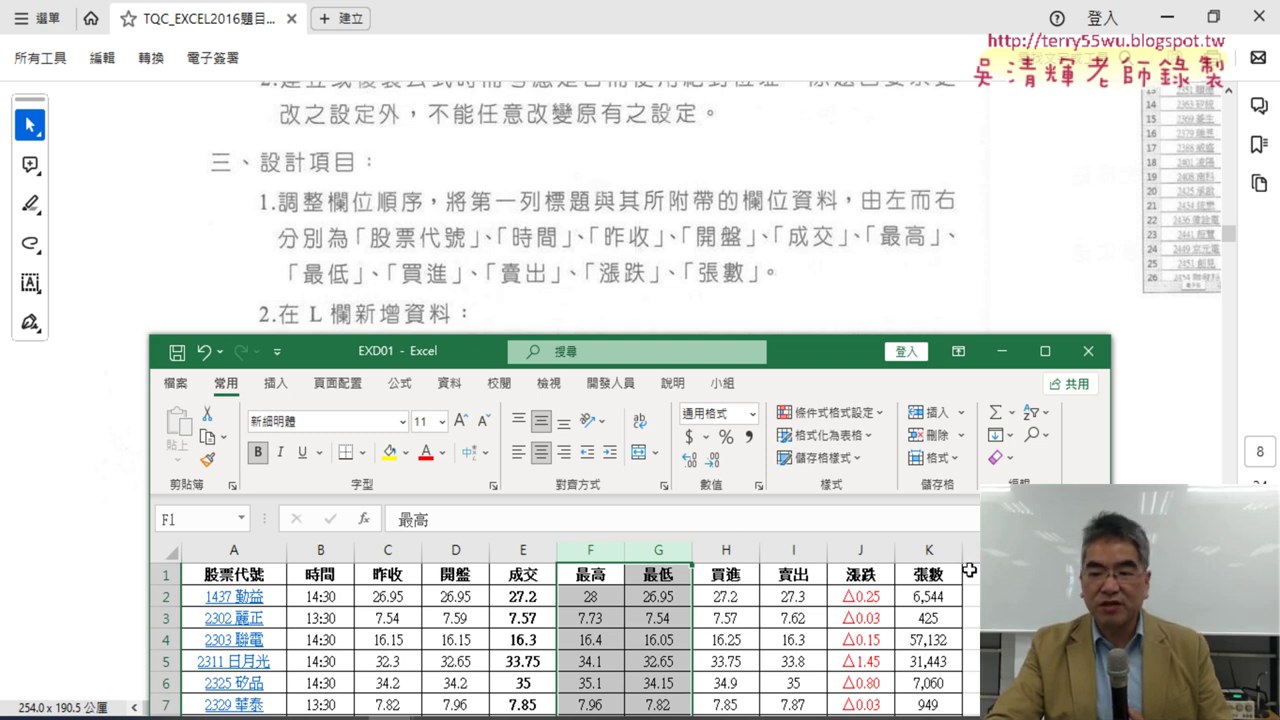
Bring the instructions PDF forward and scroll down to the following design items
{"action": "left_click", "coordinate": [672, 236]}
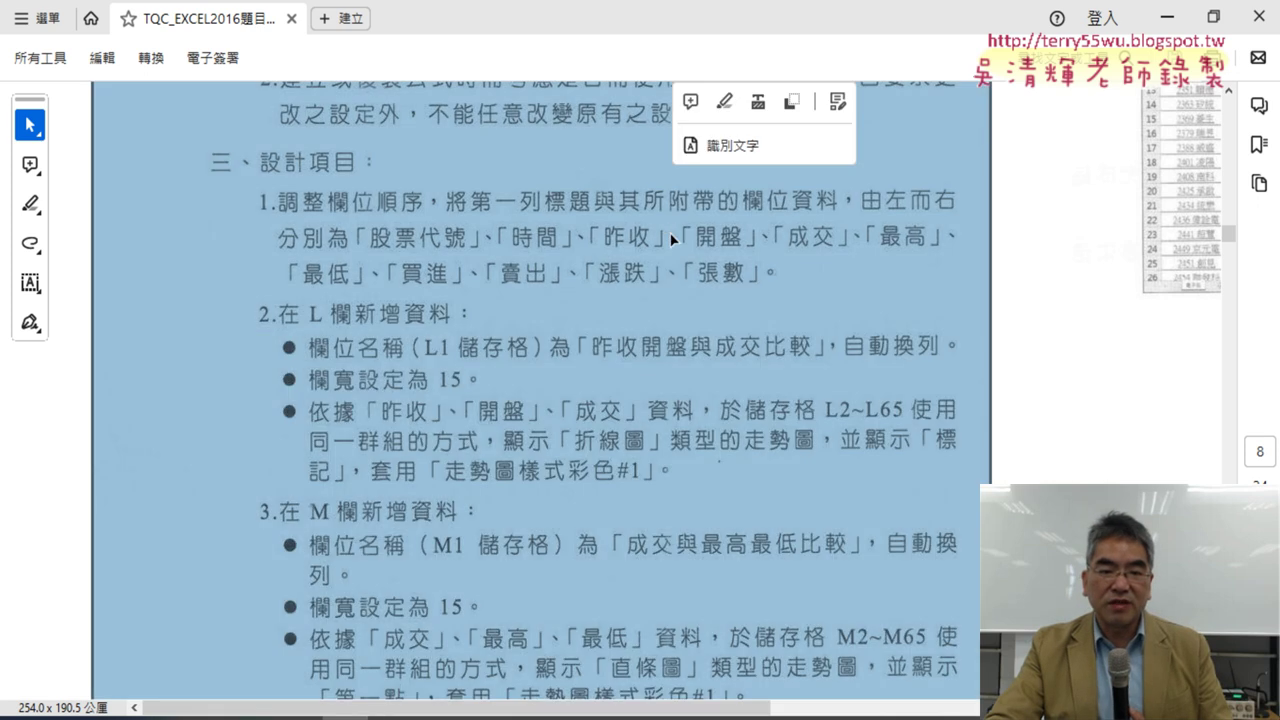
{"action": "scroll", "coordinate": [672, 238], "scroll_direction": "down", "scroll_amount": 2}
{"action": "scroll", "coordinate": [672, 238], "scroll_direction": "down", "scroll_amount": 2}
{"action": "scroll", "coordinate": [673, 240], "scroll_direction": "down", "scroll_amount": 2}
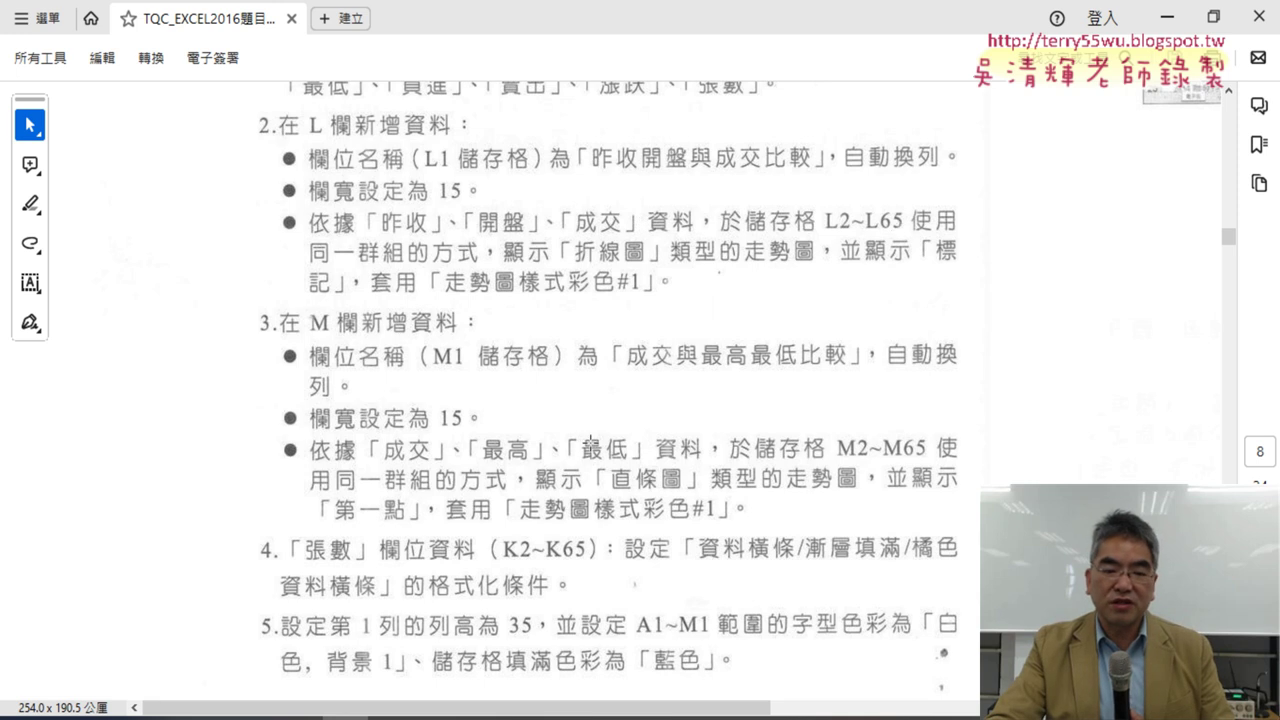
Check and copy the L1 header text in the finished 110A reference workbook
{"action": "mouse_move", "coordinate": [430, 708]}
{"action": "left_click", "coordinate": [507, 662]}
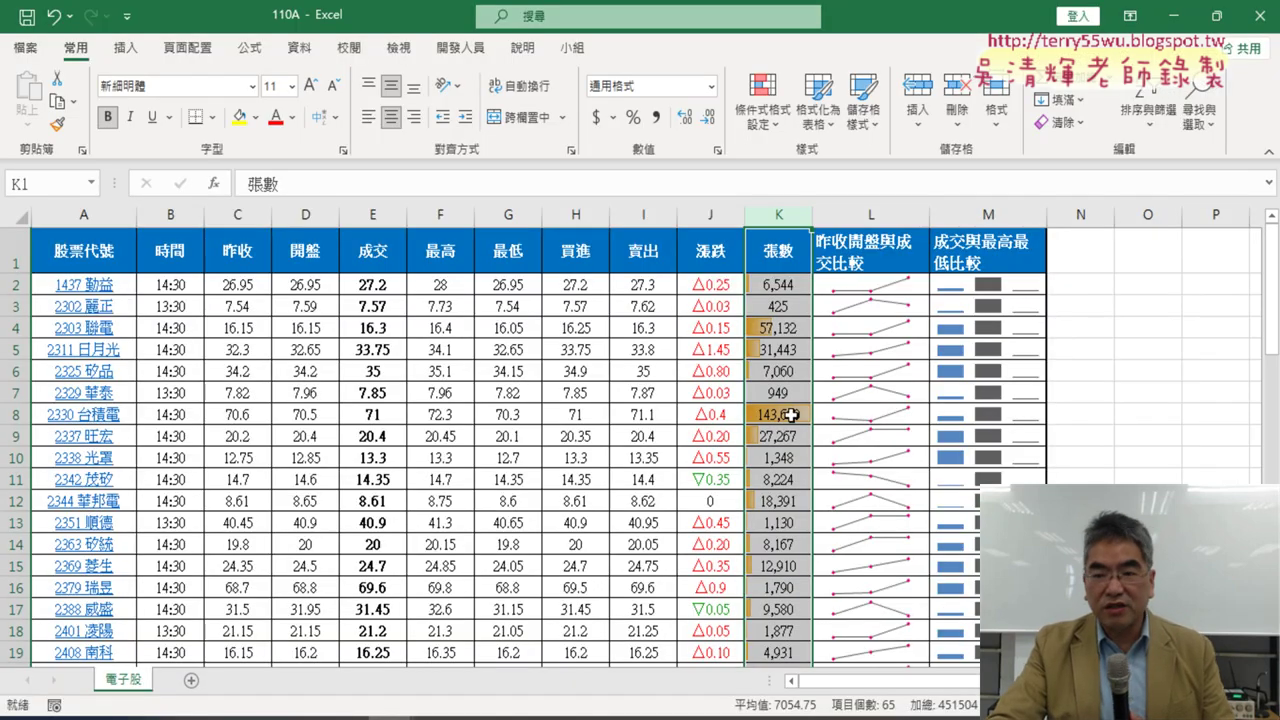
{"action": "left_click", "coordinate": [880, 254]}
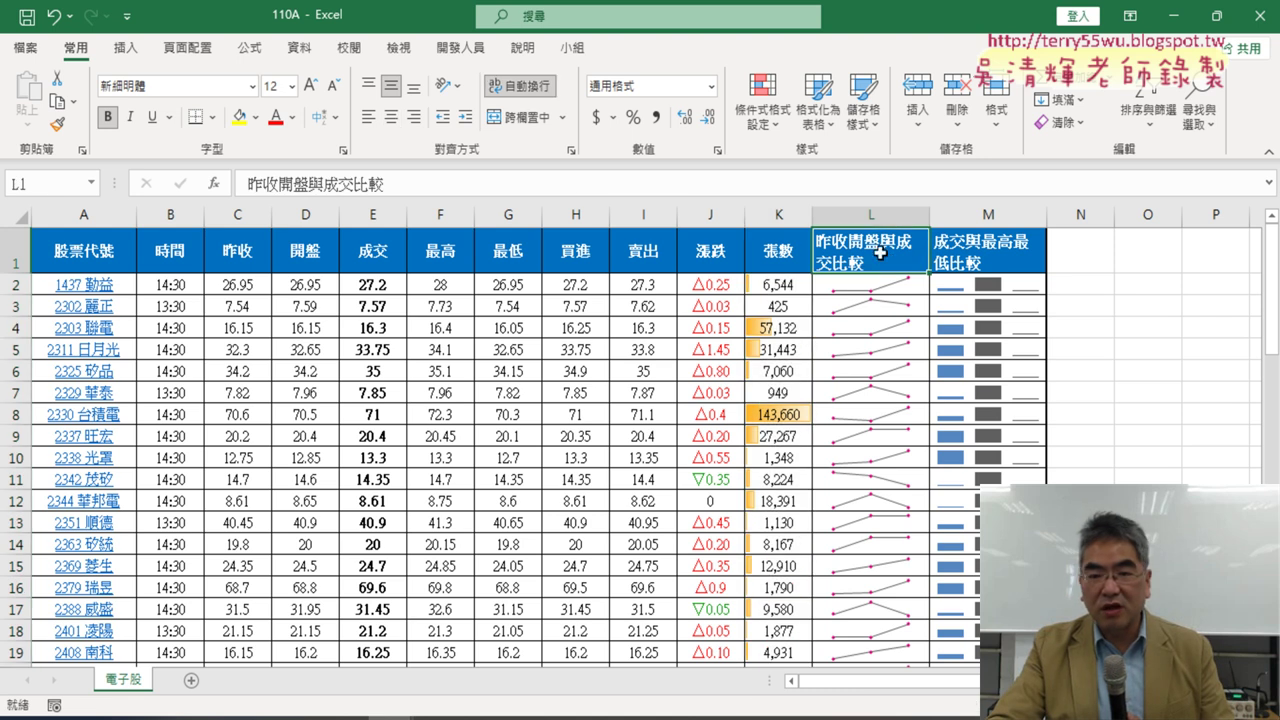
{"action": "left_click_drag", "start_coordinate": [248, 184], "coordinate": [384, 184]}
{"action": "right_click", "coordinate": [310, 184]}
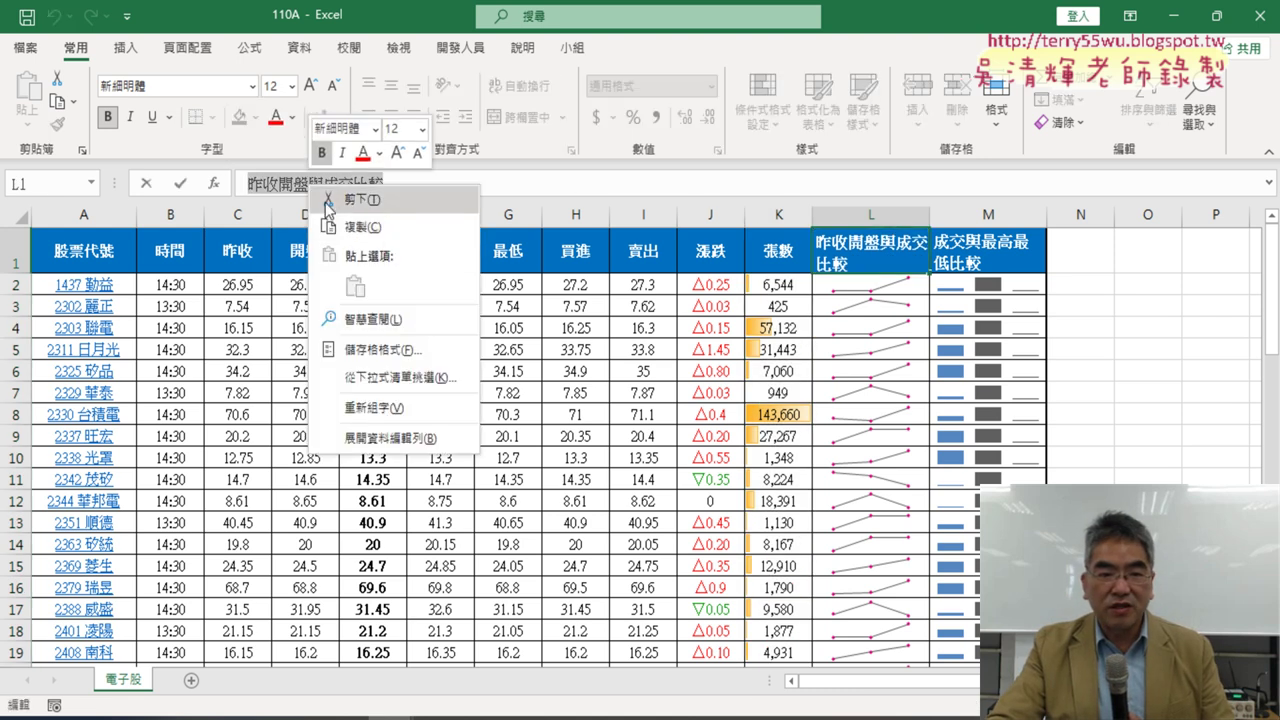
{"action": "left_click", "coordinate": [340, 217]}
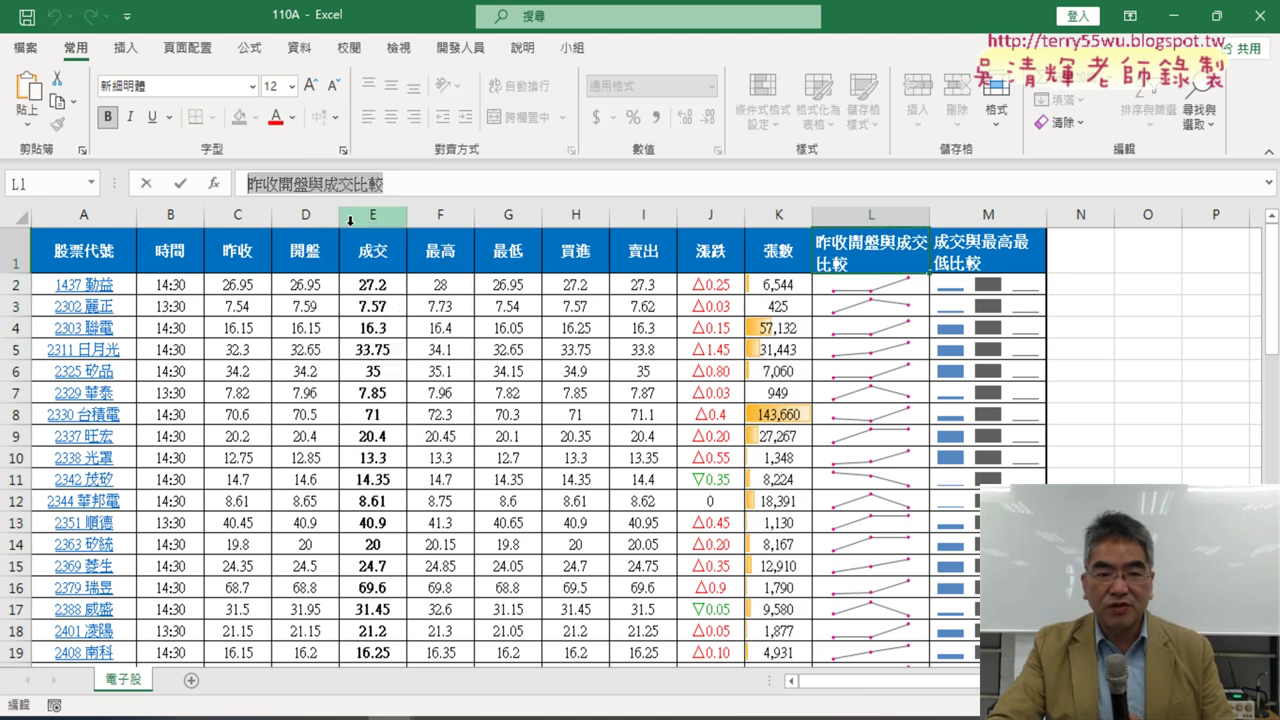
{"action": "left_click", "coordinate": [146, 183]}
{"action": "left_click", "coordinate": [871, 214]}
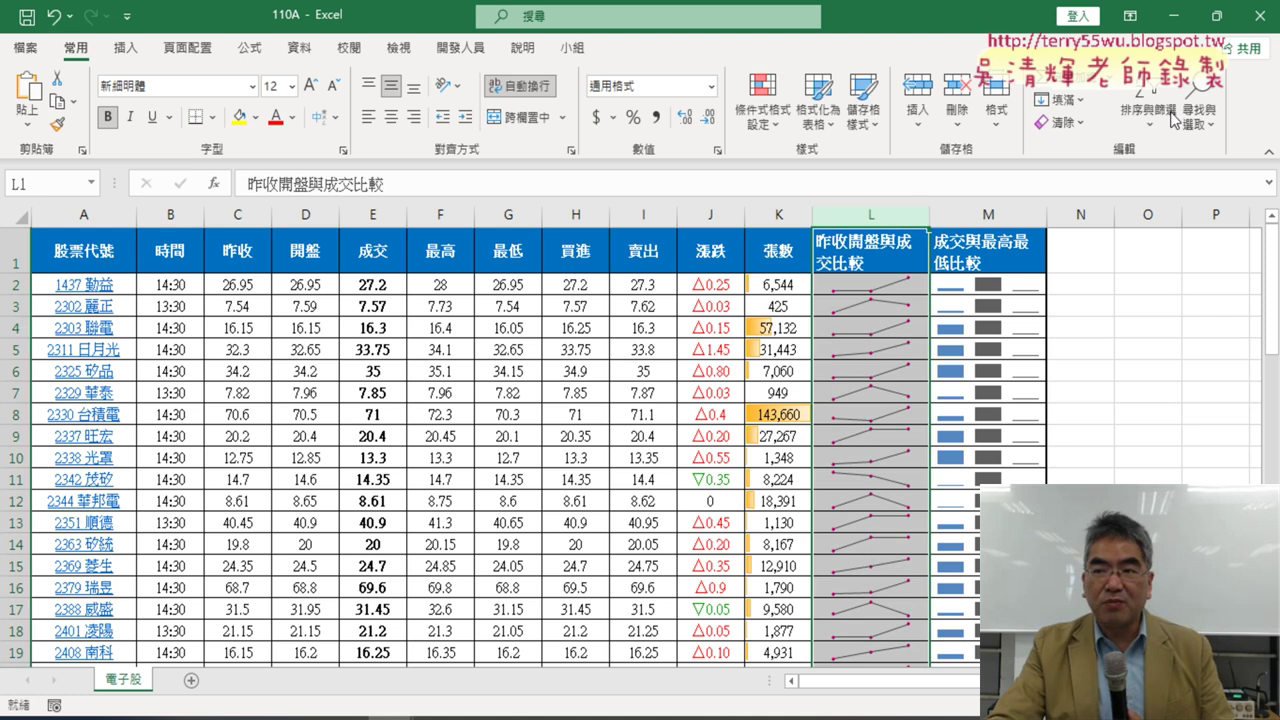
Back in a maximized EXD01, enter 昨收開盤與成交比較 as the header in cell L1
{"action": "key", "text": "alt+Tab"}
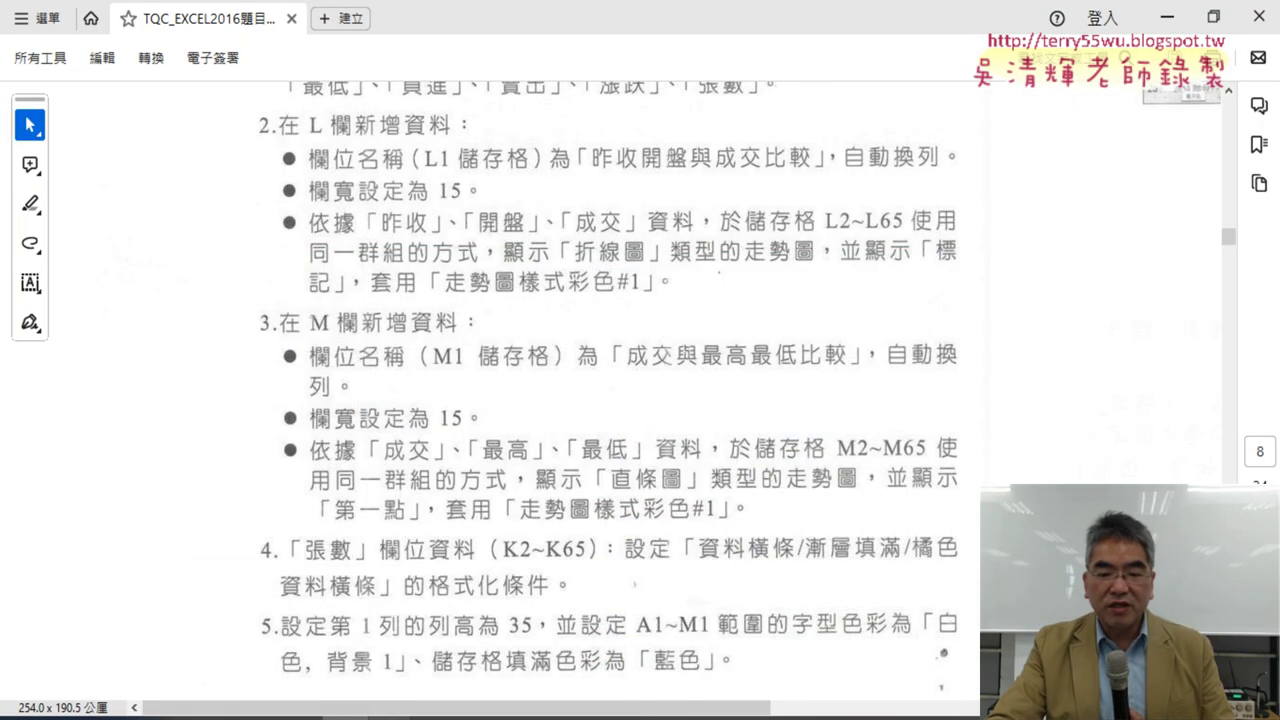
{"action": "mouse_move", "coordinate": [470, 712]}
{"action": "left_click", "coordinate": [380, 671]}
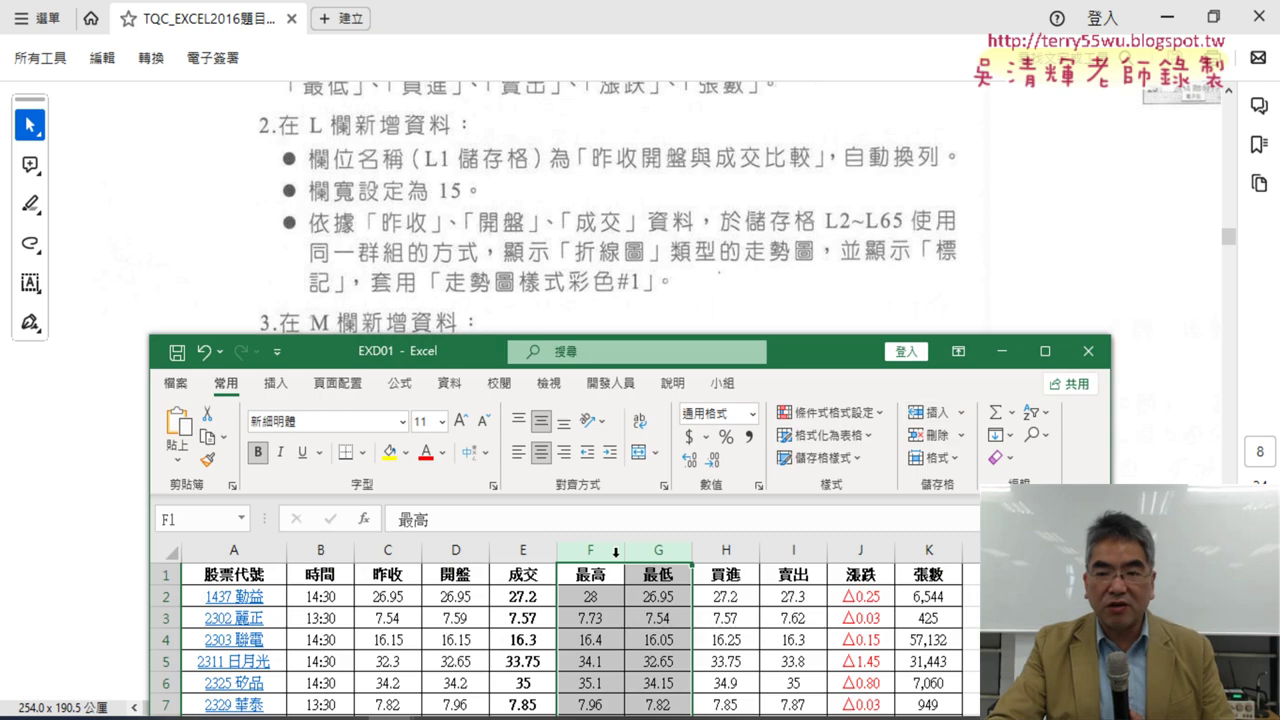
{"action": "left_click", "coordinate": [1046, 352]}
{"action": "left_click", "coordinate": [866, 238]}
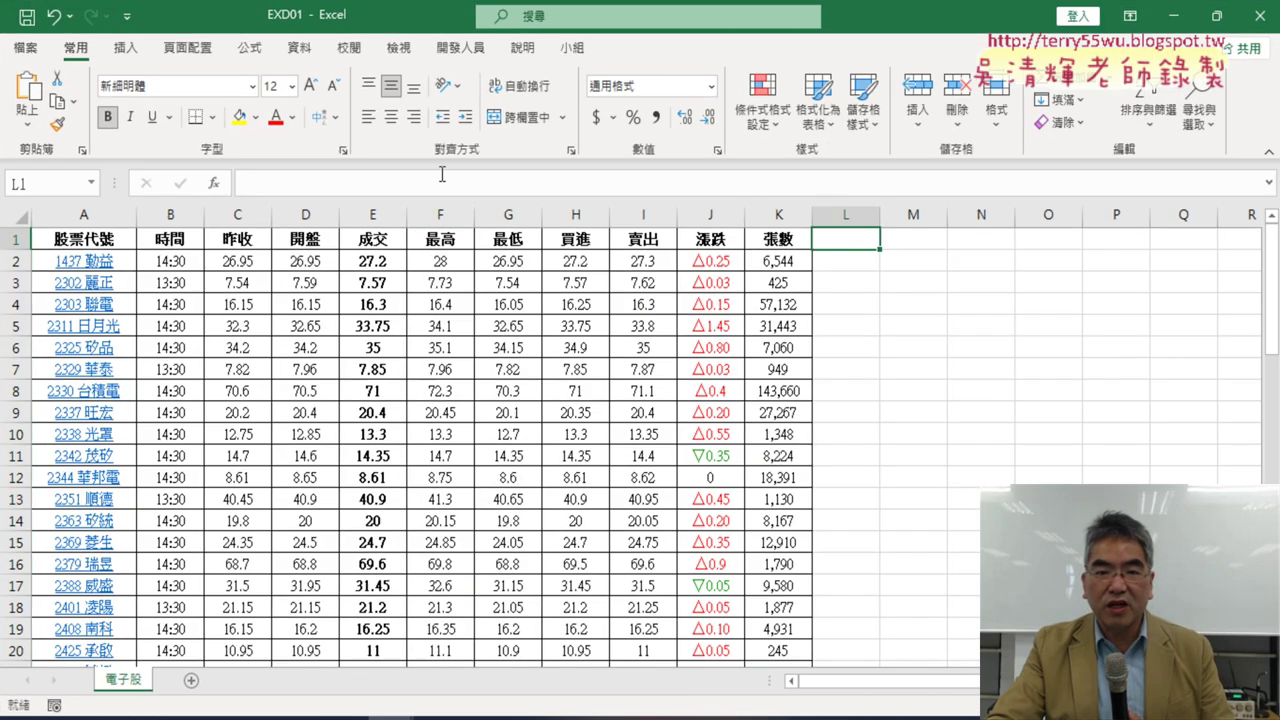
{"action": "type", "text": "昨收開盤與成交比較"}
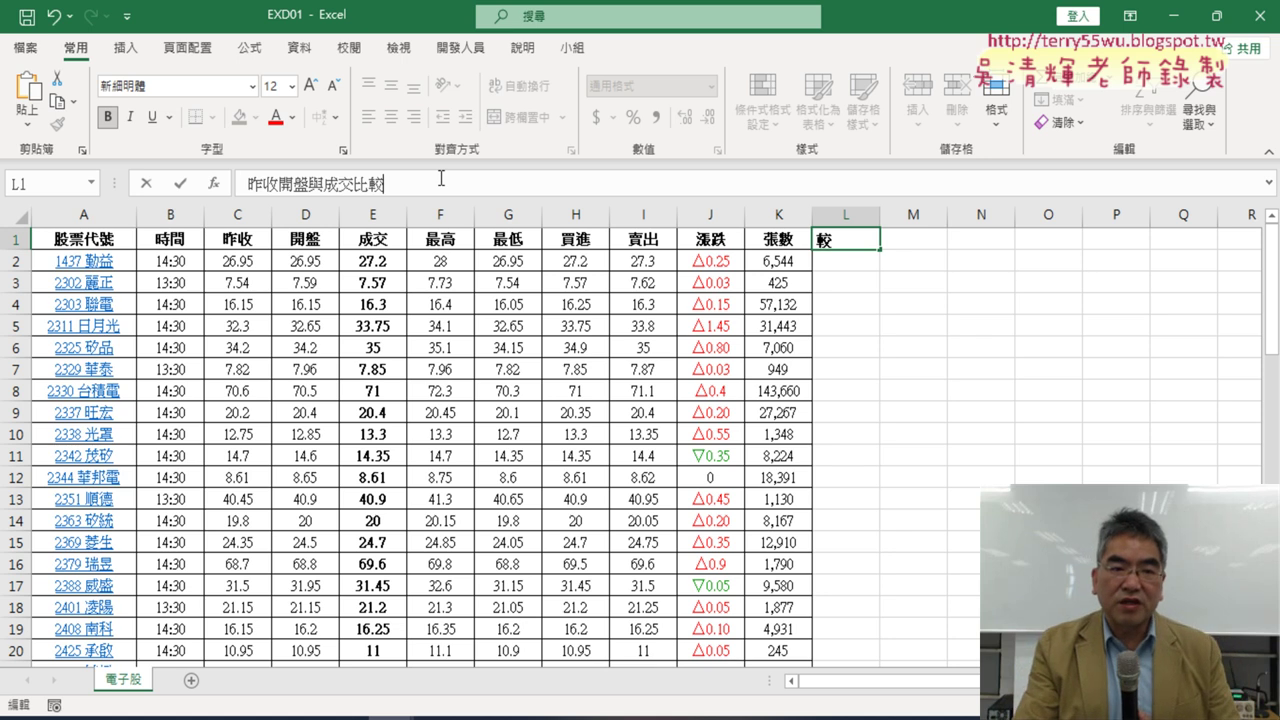
{"action": "left_click", "coordinate": [181, 185]}
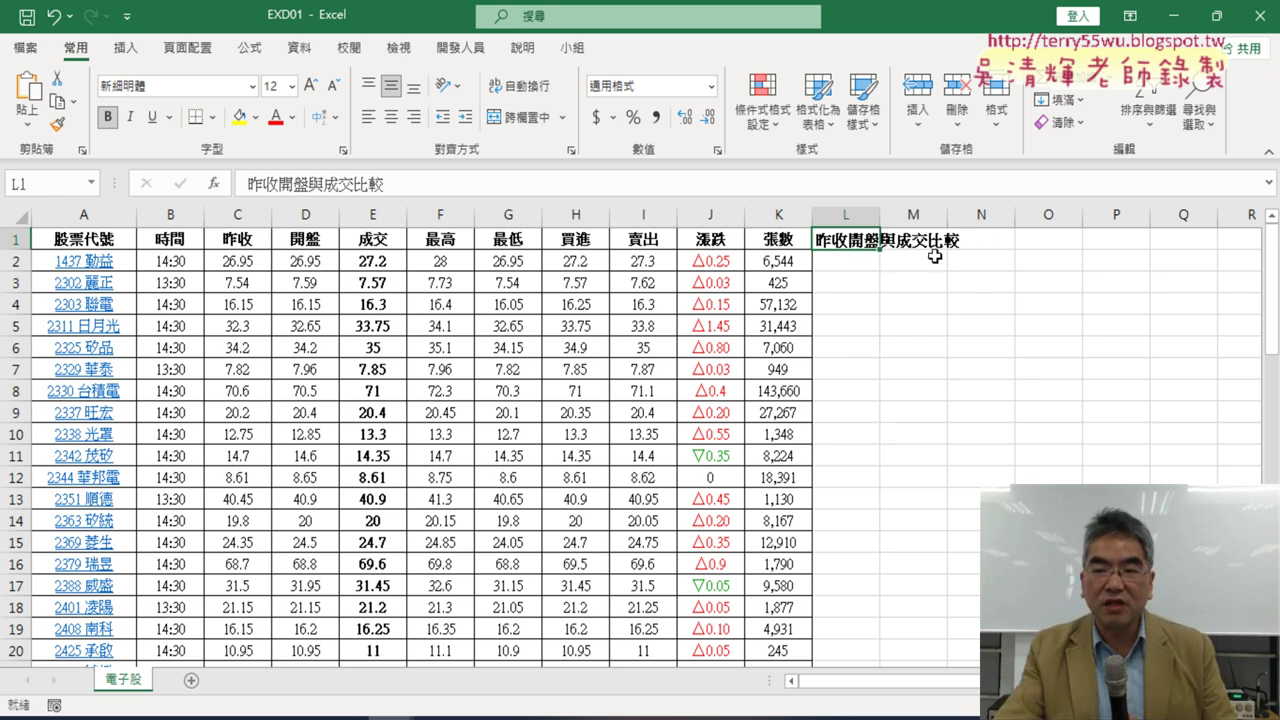
Enable Wrap text in Format Cells' Alignment settings for the 昨收開盤與成交比較 header in L1
{"action": "right_click", "coordinate": [857, 238]}
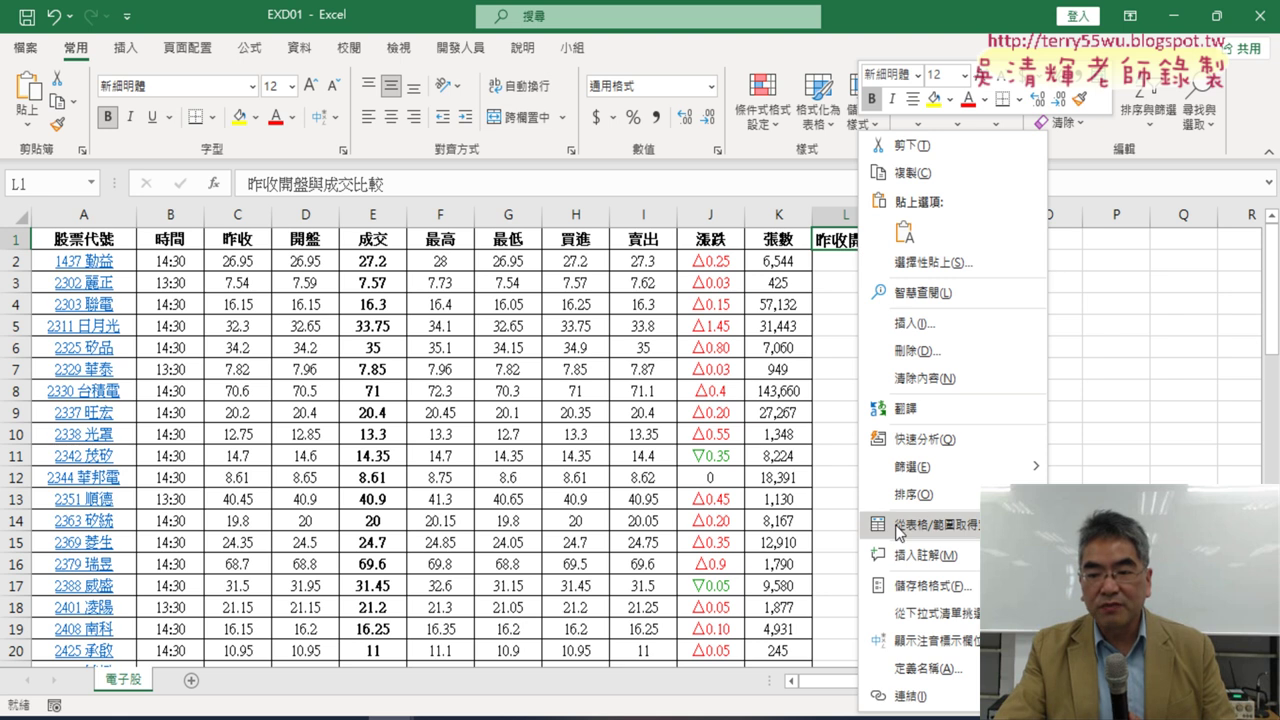
{"action": "left_click", "coordinate": [913, 588]}
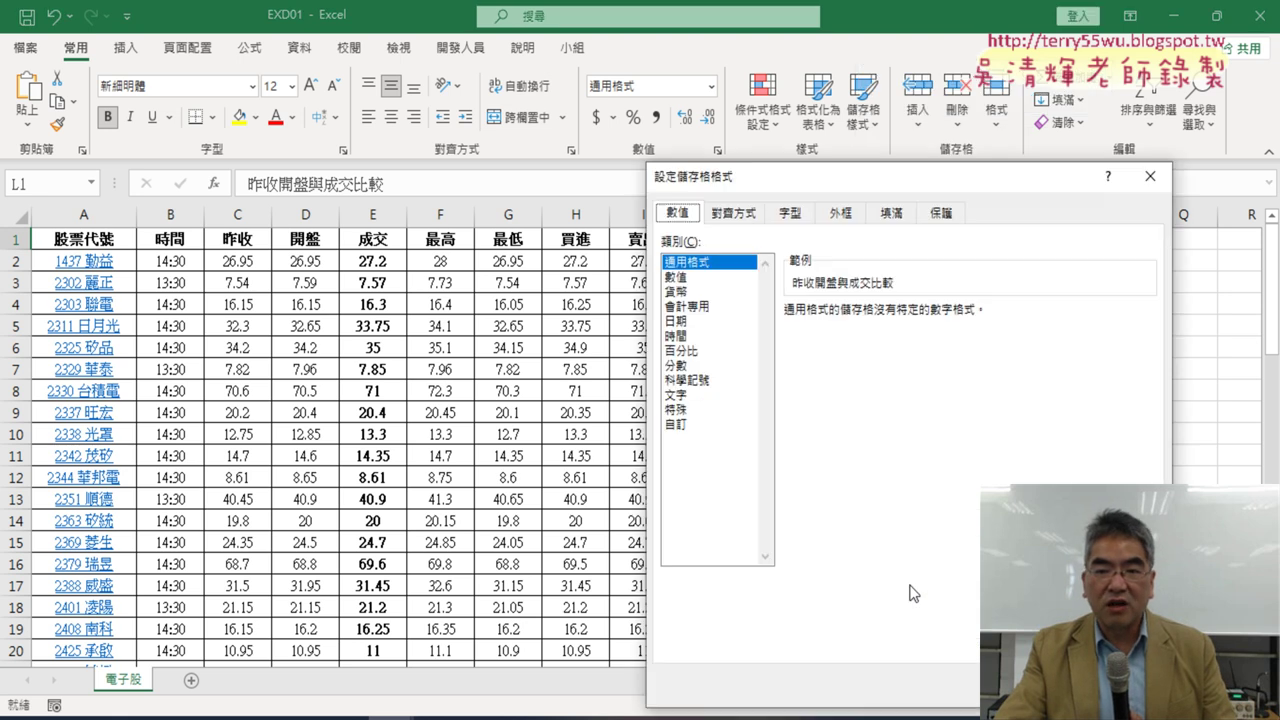
{"action": "left_click", "coordinate": [742, 214]}
{"action": "left_click_drag", "start_coordinate": [787, 180], "coordinate": [378, 134]}
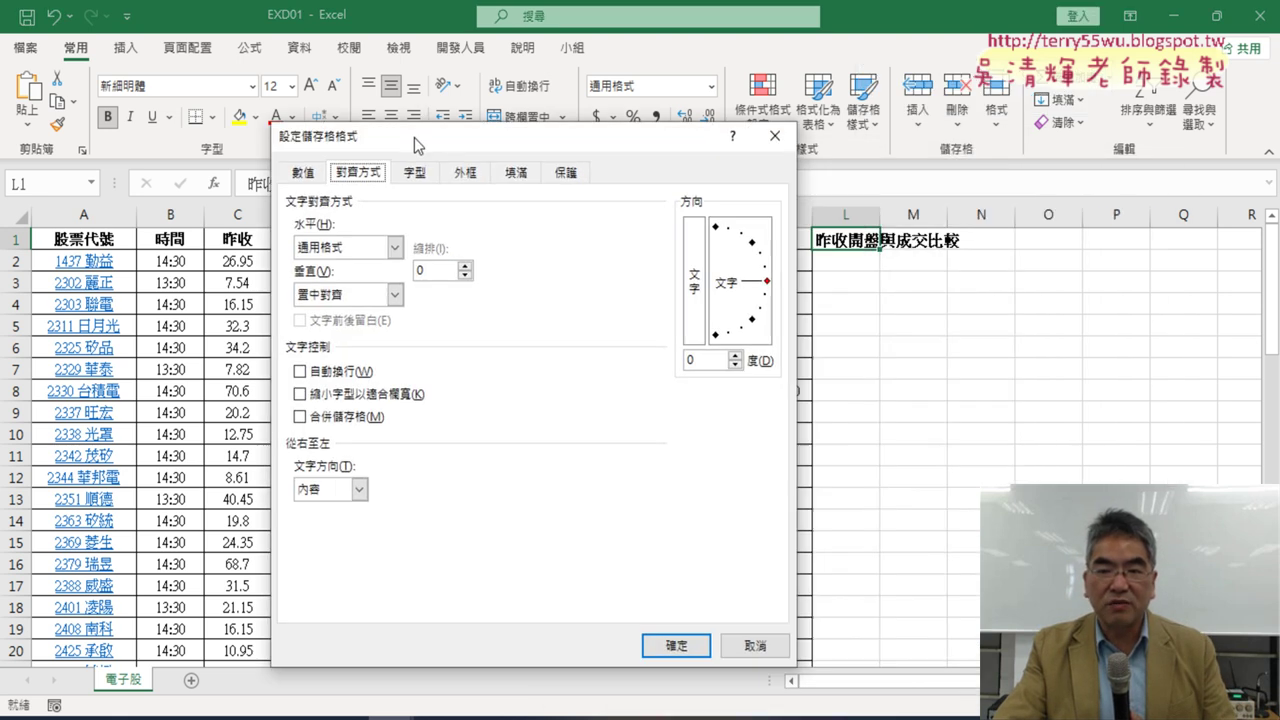
{"action": "left_click", "coordinate": [306, 370]}
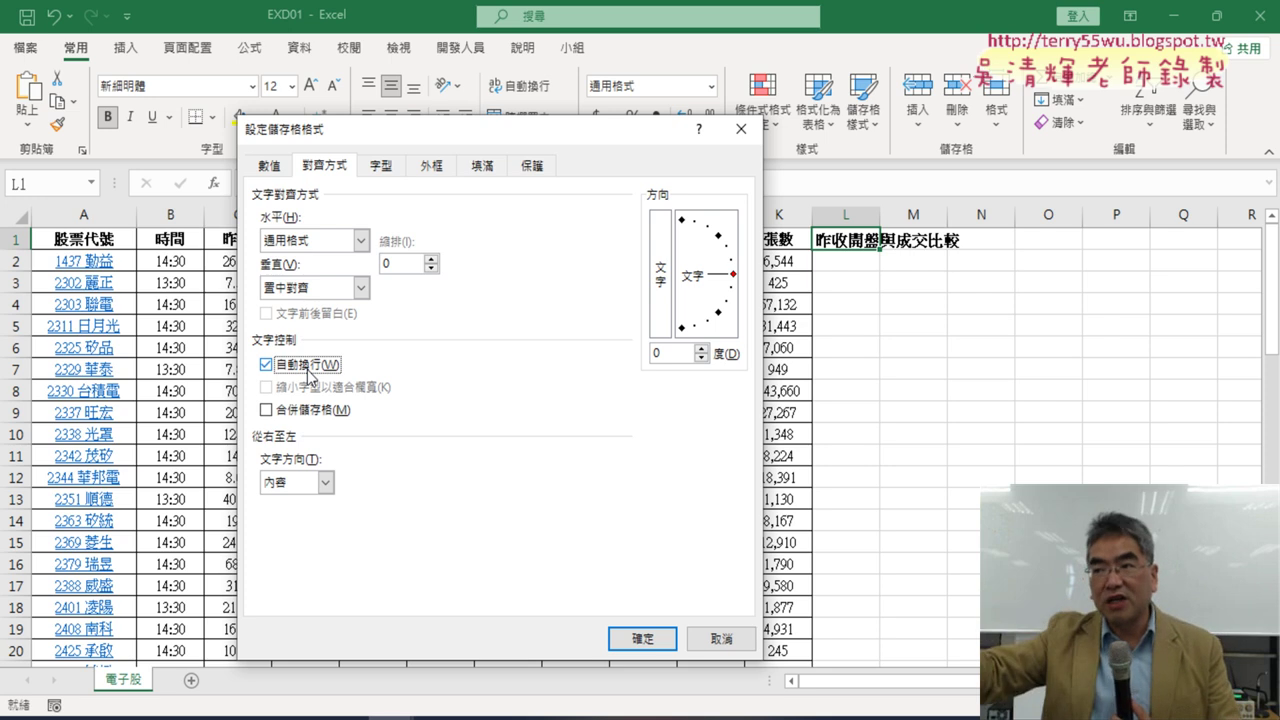
{"action": "left_click", "coordinate": [644, 643]}
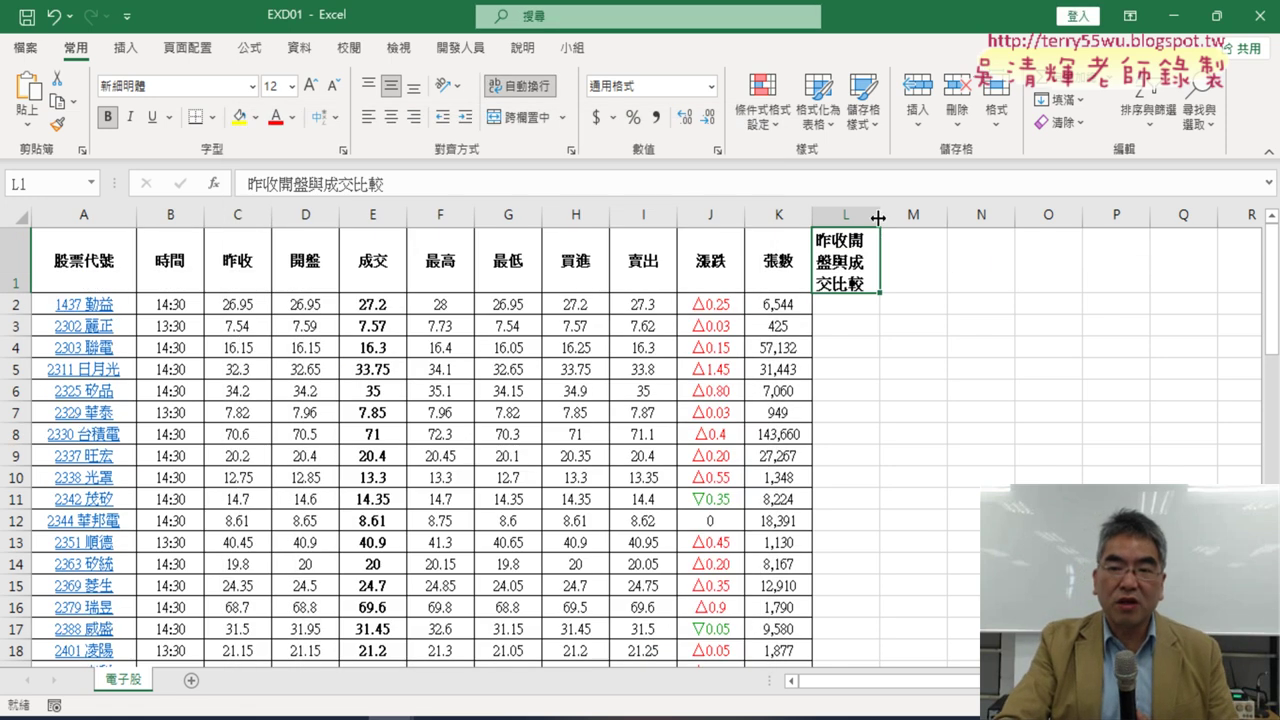
Try column L widths around 15 for the wrapped header, then bring up column L's right-click menu
{"action": "left_click_drag", "start_coordinate": [879, 218], "coordinate": [893, 218]}
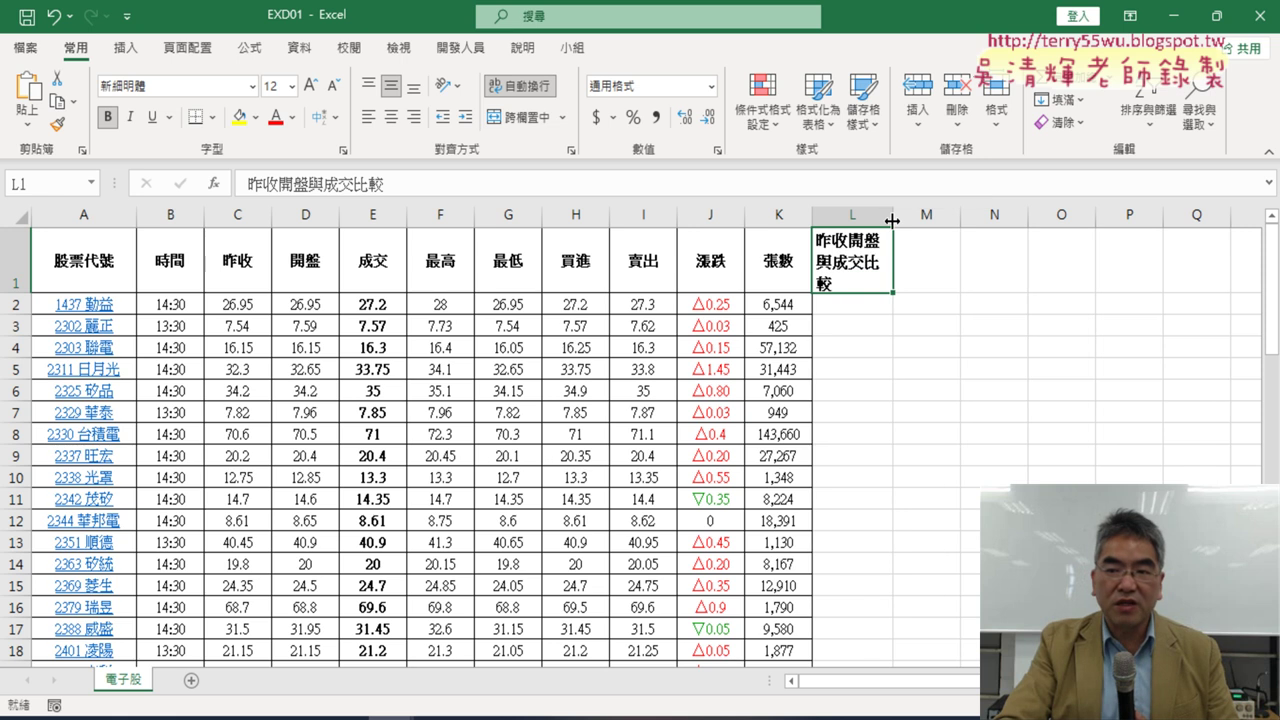
{"action": "left_click", "coordinate": [299, 716]}
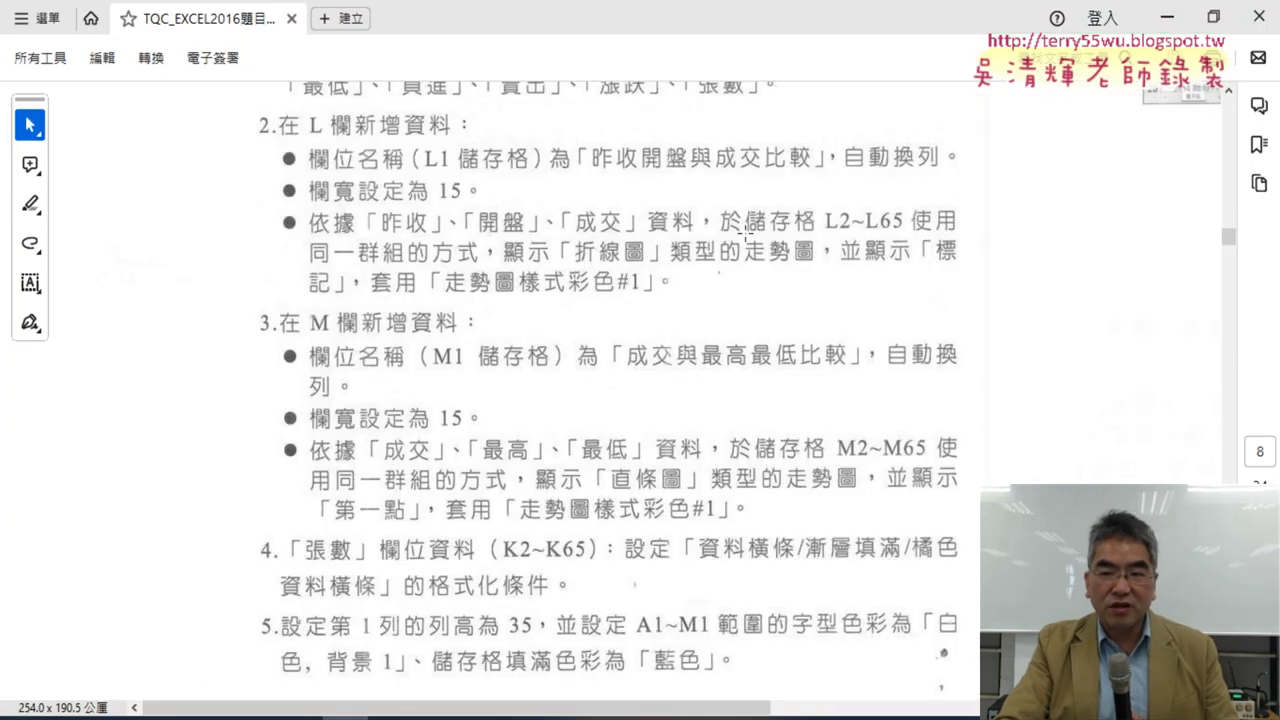
{"action": "left_click", "coordinate": [1167, 17]}
{"action": "left_click_drag", "start_coordinate": [892, 213], "coordinate": [929, 218]}
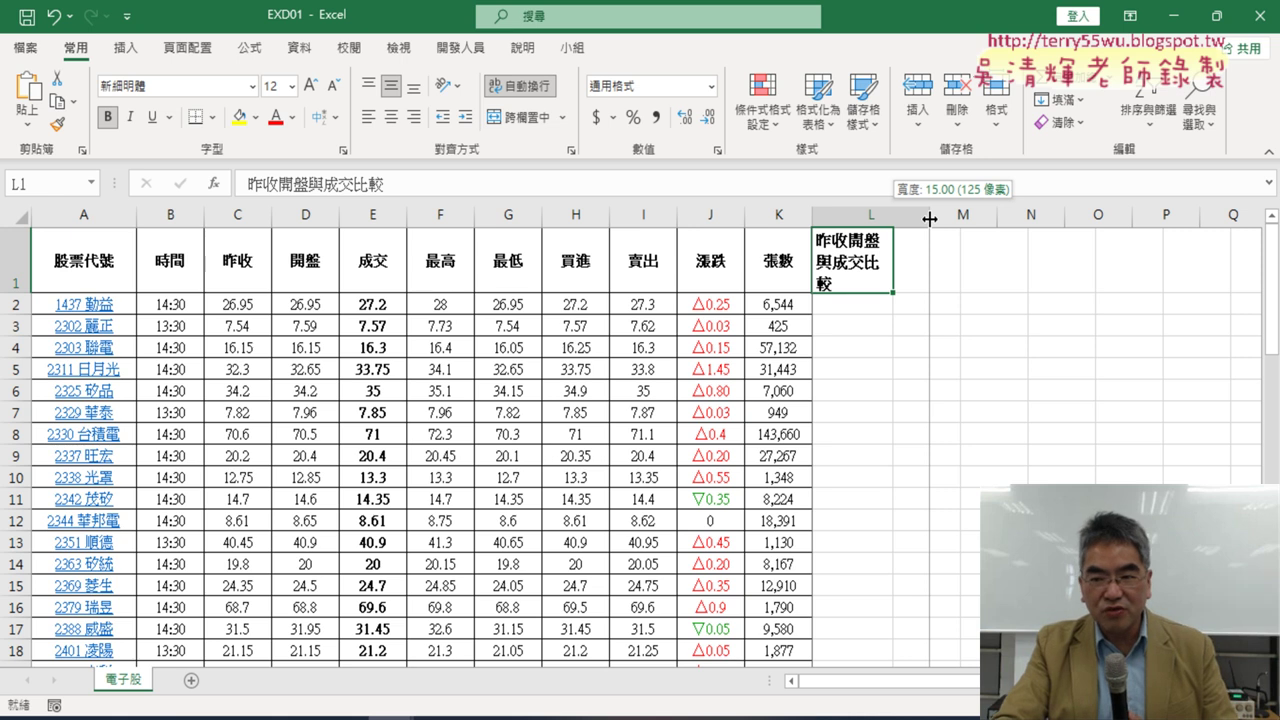
{"action": "left_click_drag", "start_coordinate": [929, 218], "coordinate": [929, 218]}
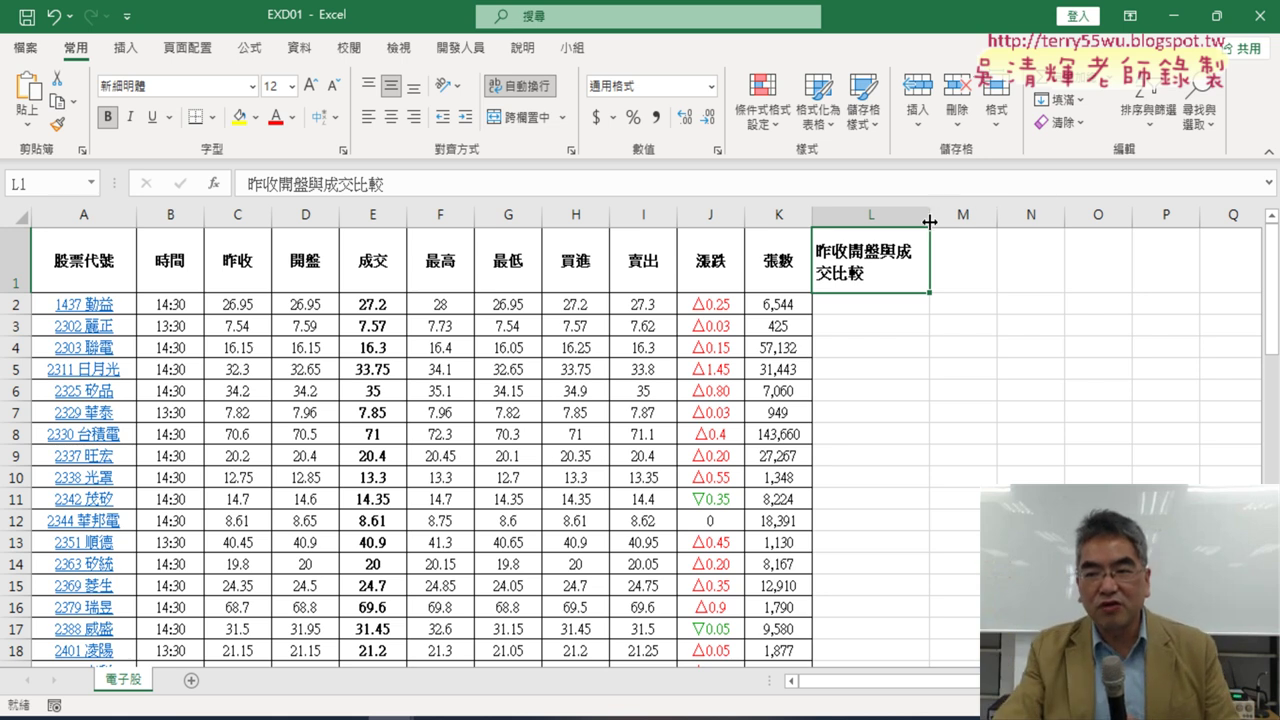
{"action": "left_click_drag", "start_coordinate": [929, 218], "coordinate": [884, 218]}
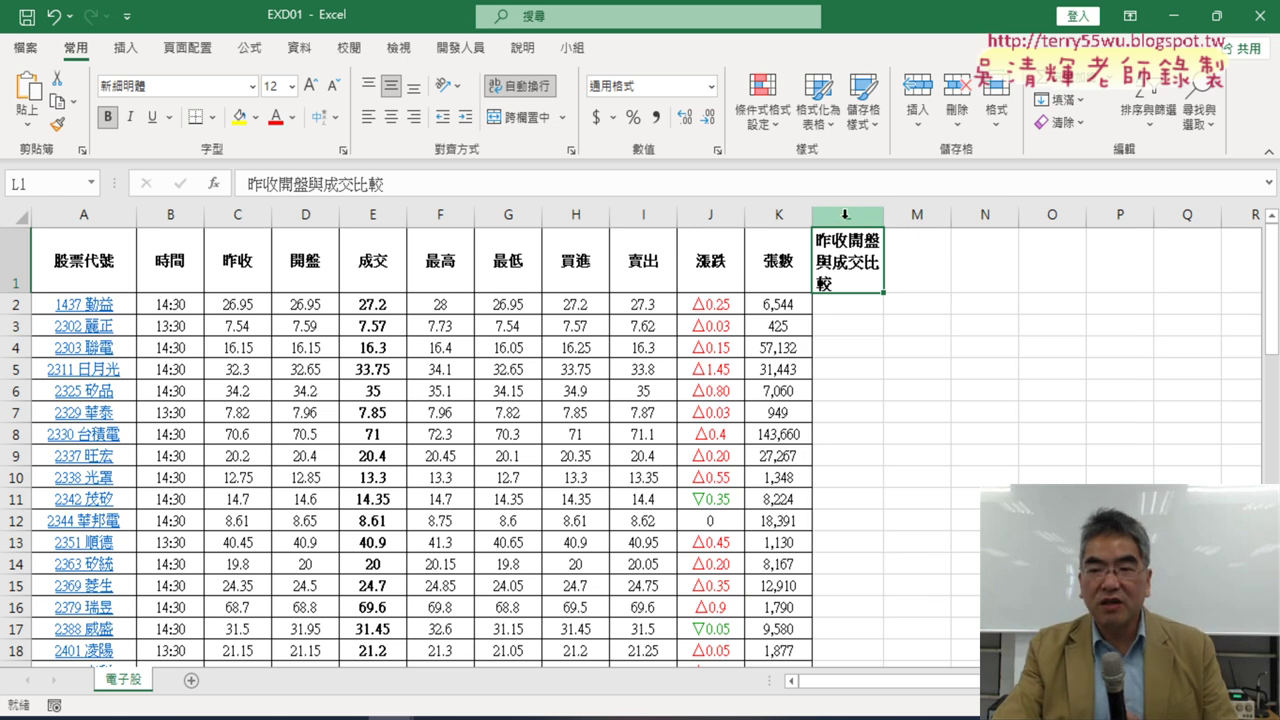
{"action": "left_click", "coordinate": [846, 215]}
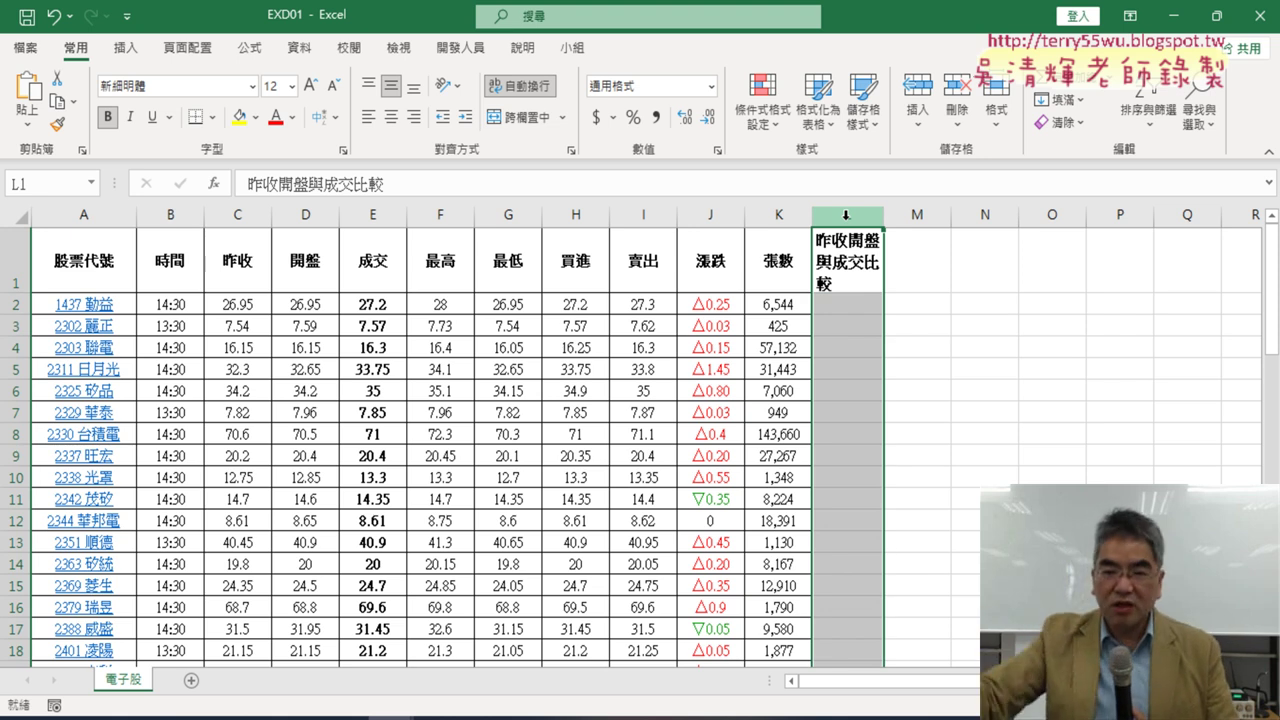
{"action": "right_click", "coordinate": [846, 313]}
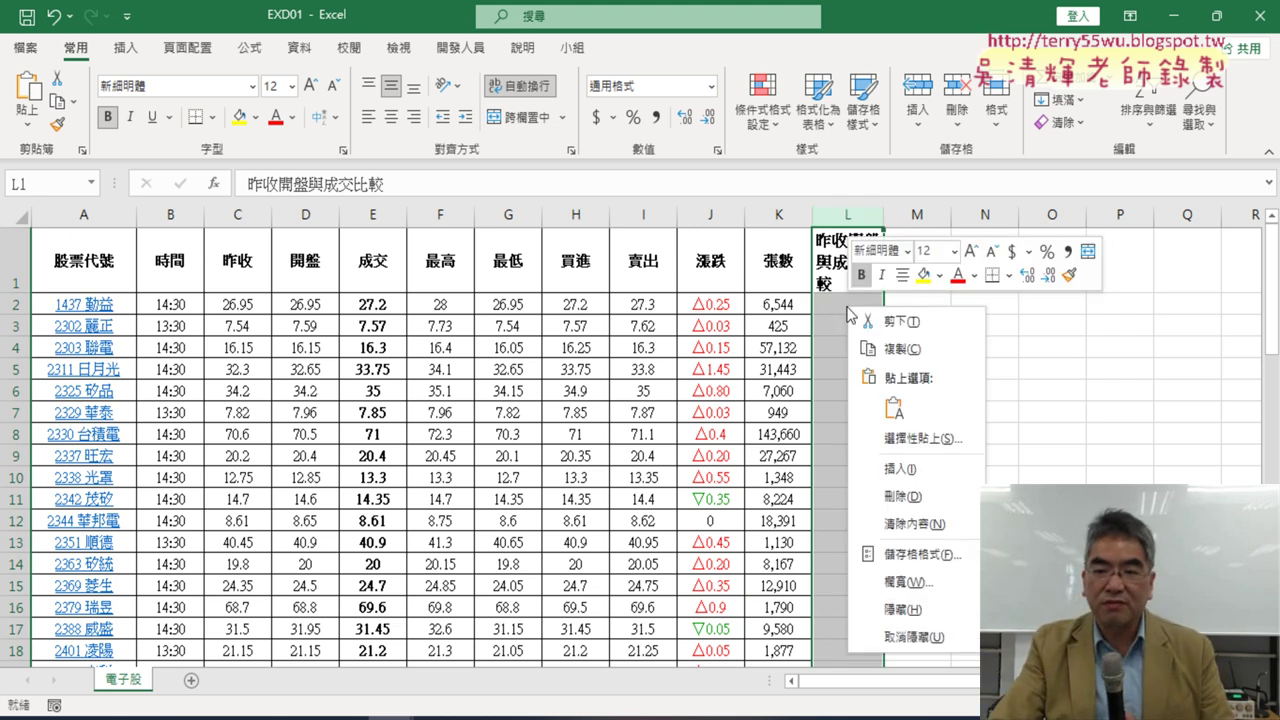